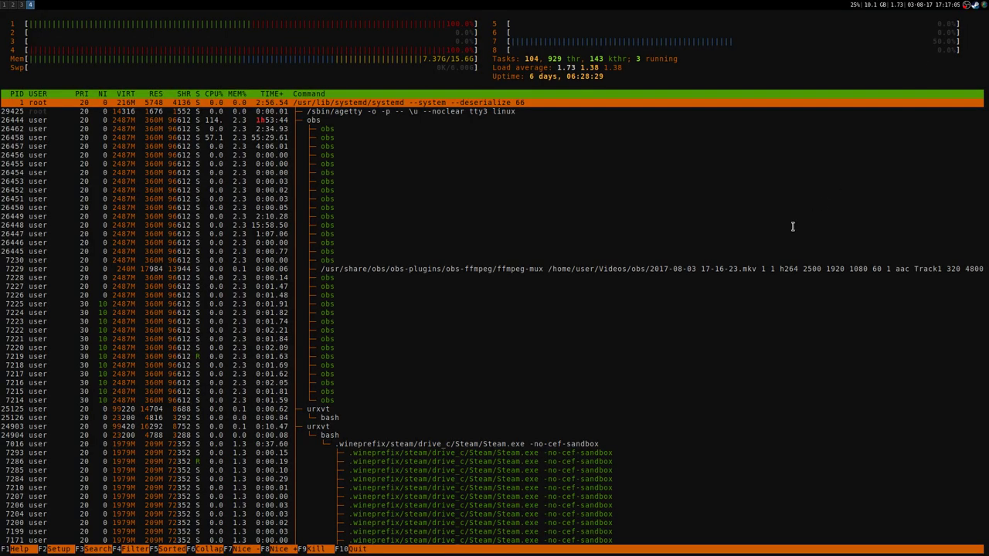
Step: Search the process list for "simpl", select the simplescreenrecorder --start-hidden entry, and quit htop
key(F3)
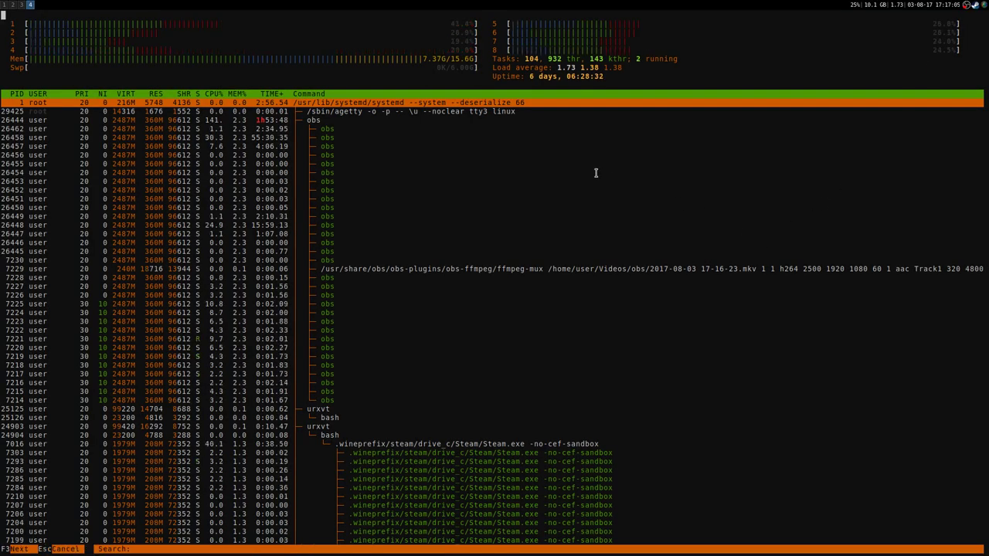
text(simpl)
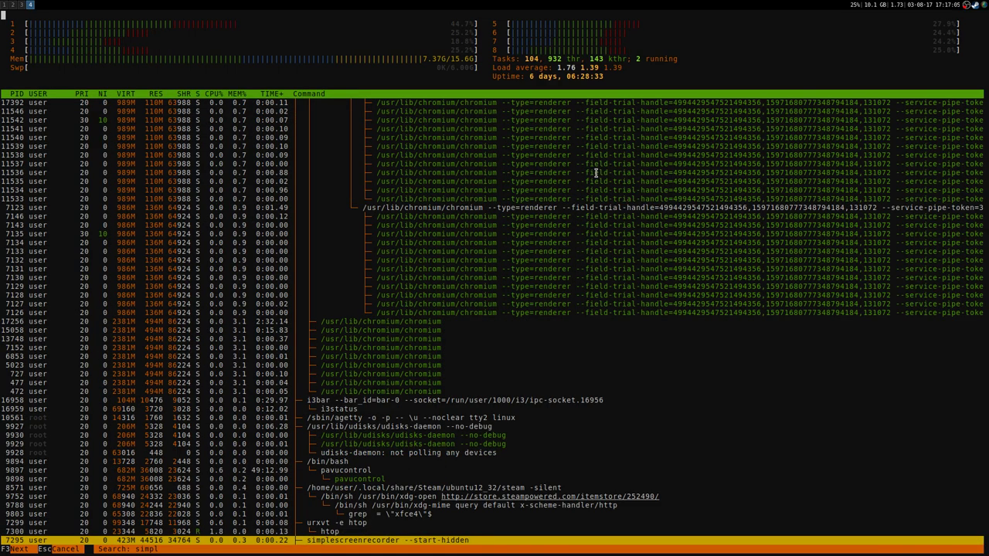
scroll(498, 382, down, 4)
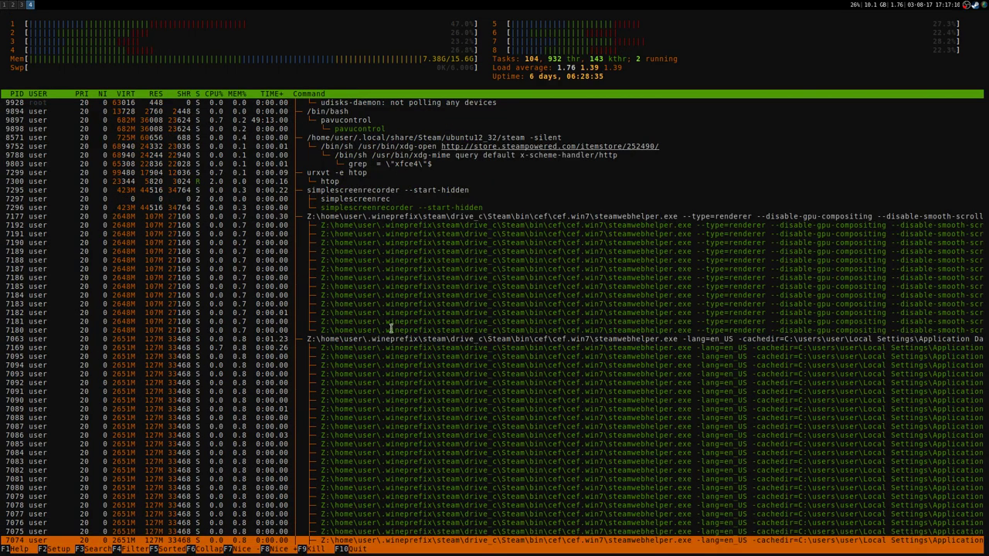
click(389, 207)
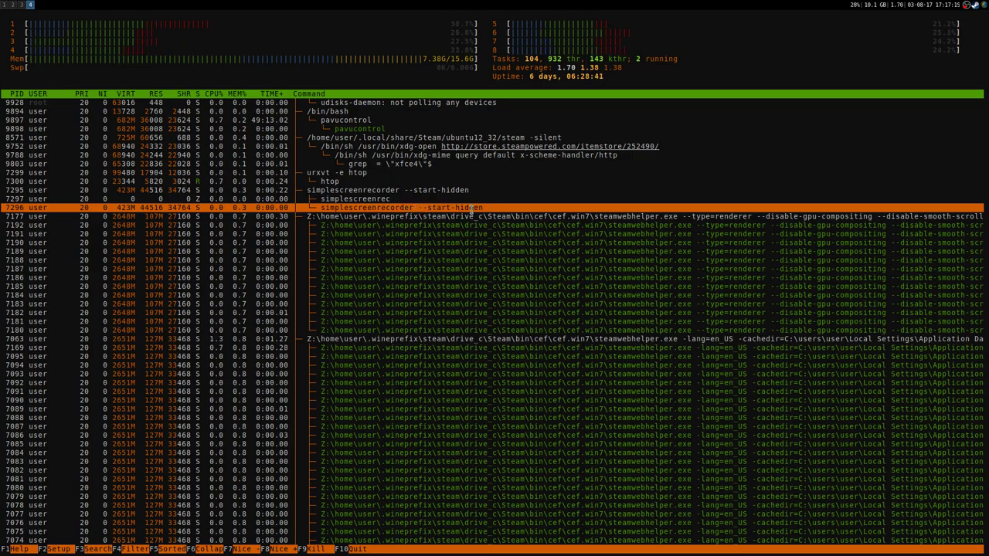
key(q)
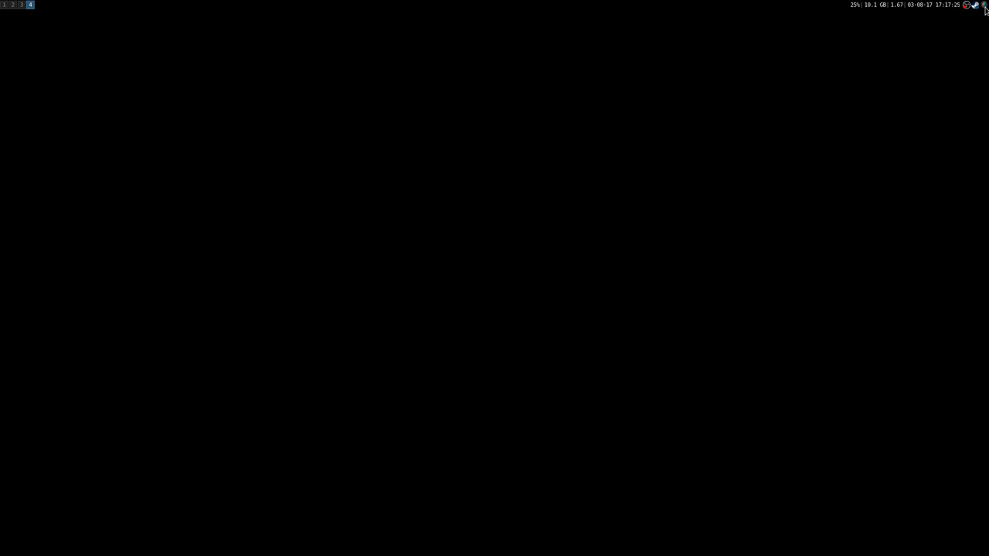
Step: Bring up the hidden SimpleScreenRecorder window, continue past the welcome page to the input settings, and move the window aside
click(985, 5)
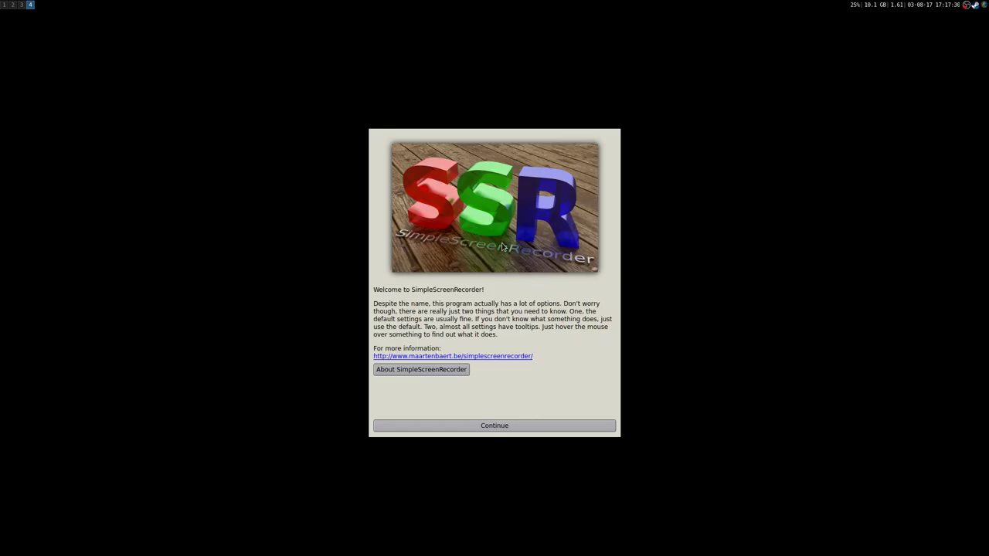
click(494, 429)
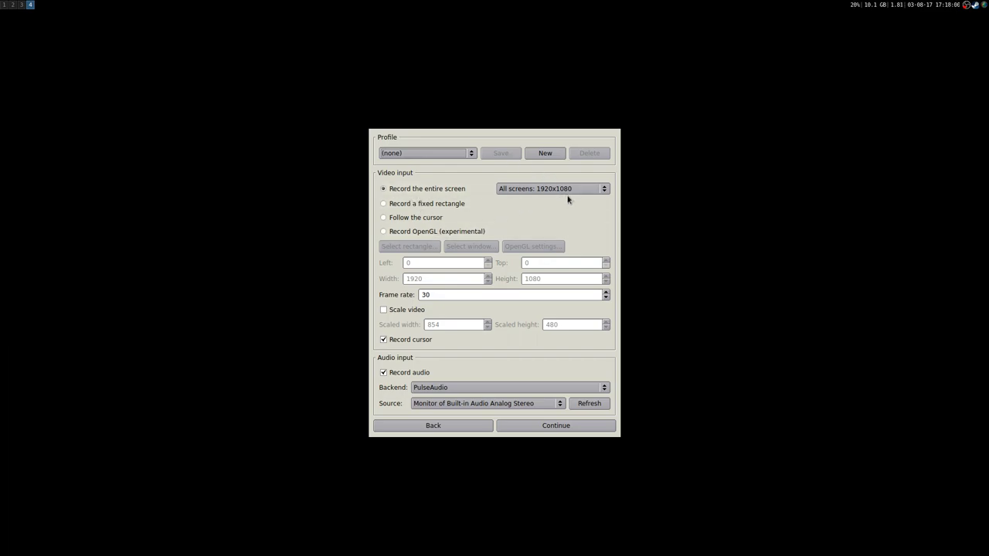
drag(480, 178, 670, 136)
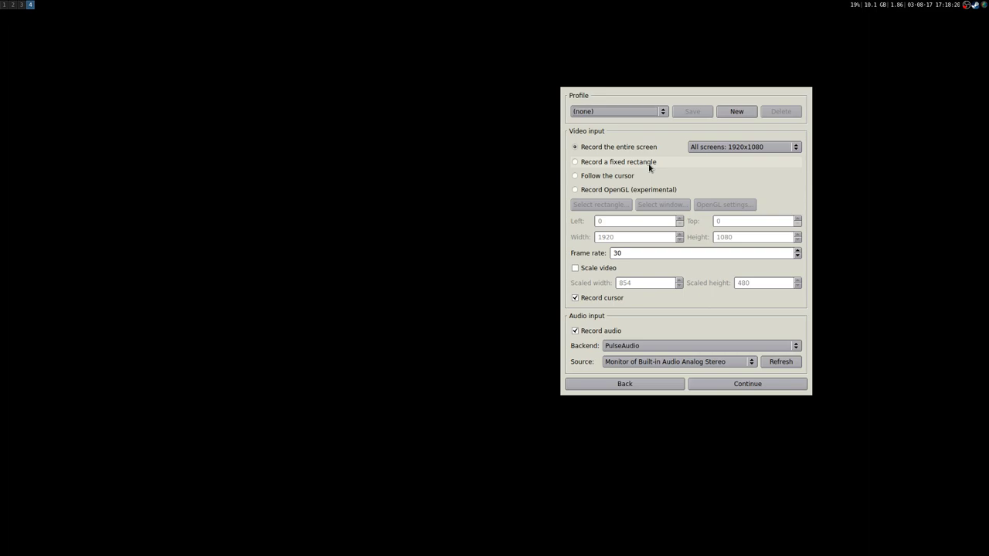
Step: Set the video input to a fixed rectangle and draw an area of about 1177x868 around the opened Steam window
click(577, 163)
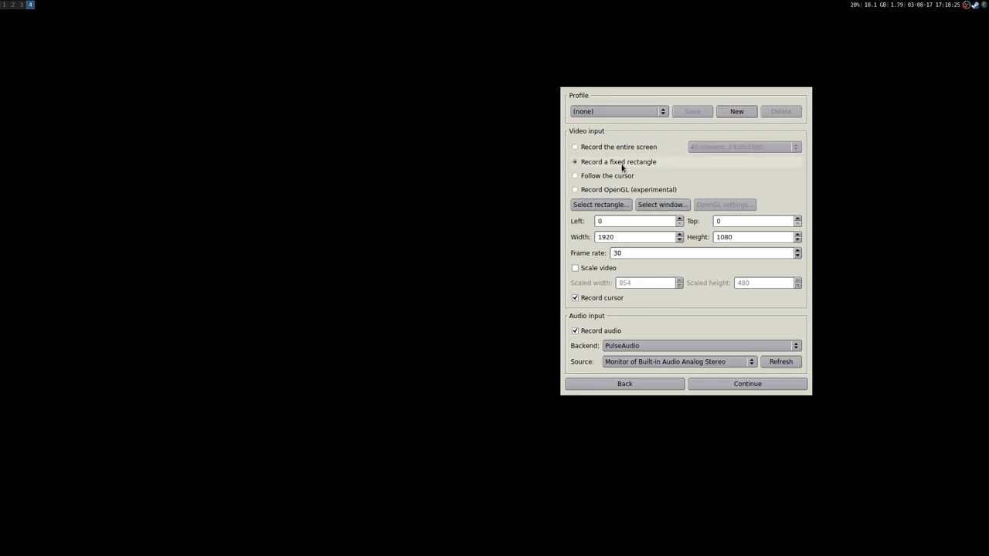
drag(677, 154, 791, 140)
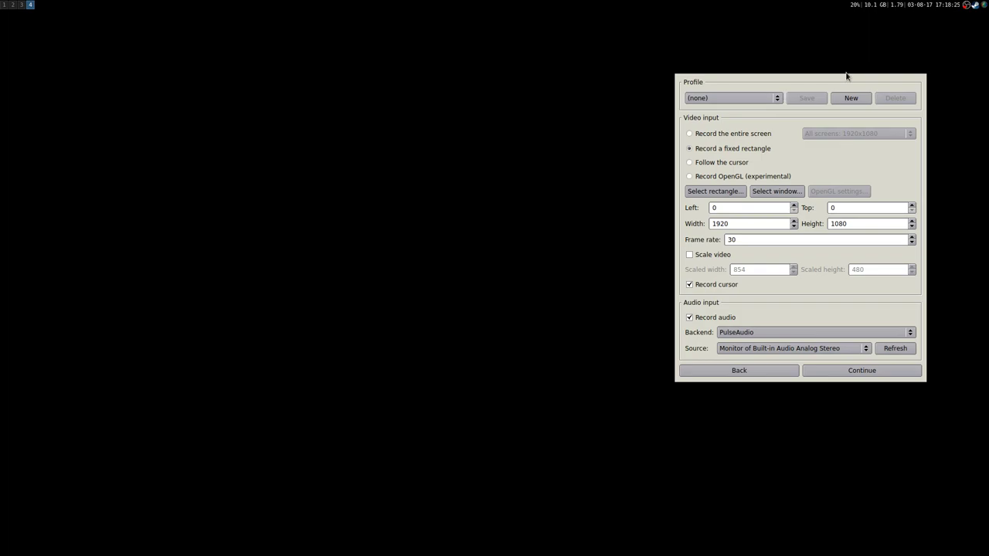
click(976, 8)
drag(453, 101, 345, 79)
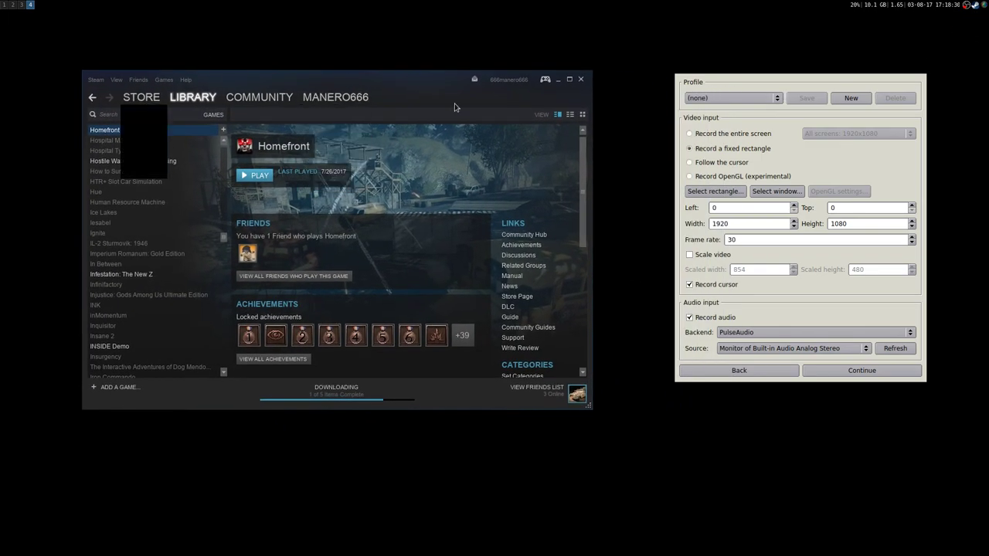
click(710, 193)
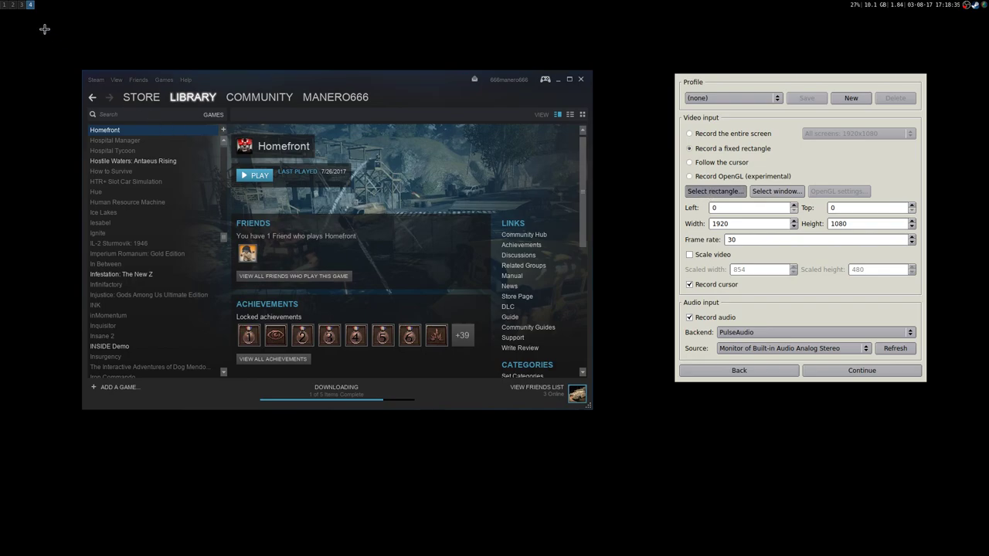
drag(41, 29, 649, 474)
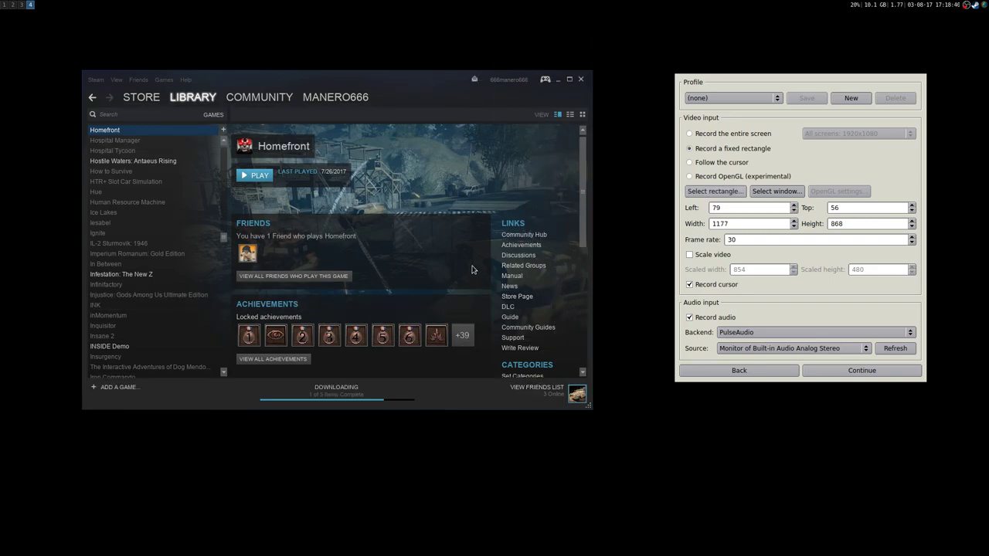
Step: Continue to the recording page, raise the preview frame rate, and start the preview
click(847, 374)
click(847, 374)
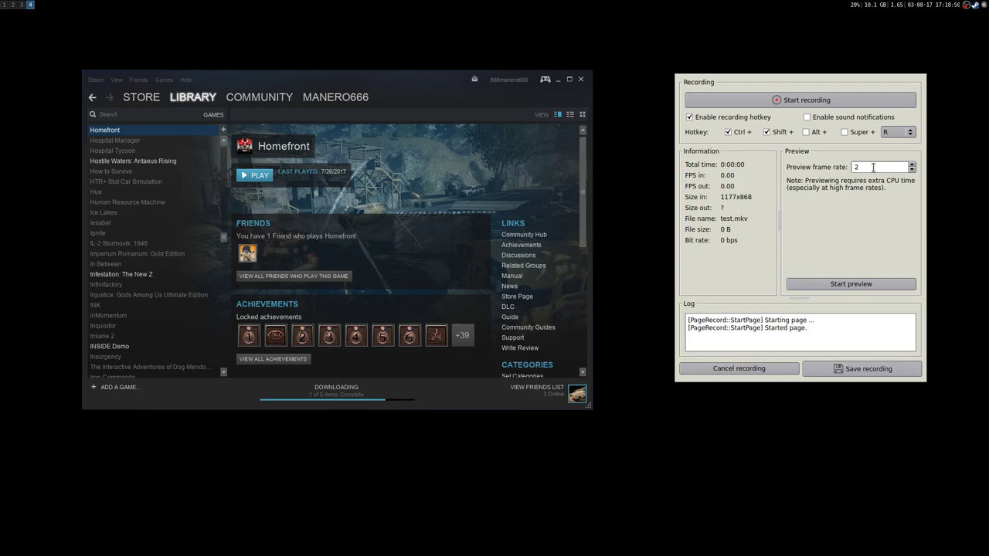
scroll(872, 169, up, 8)
click(857, 284)
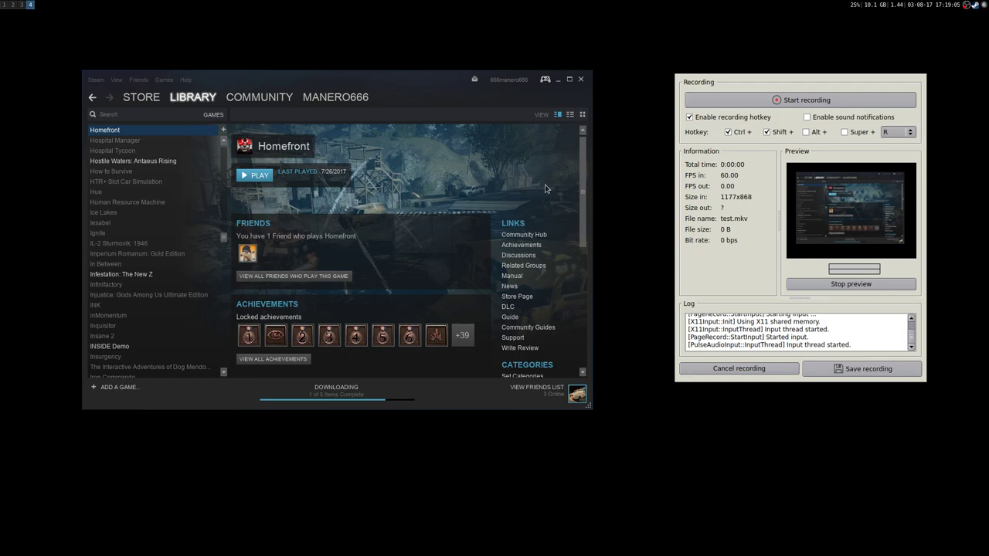
Step: Test the live preview by moving the Steam window and temporarily enlarging the recorder window over the captured area
mouse_move(384, 101)
mouse_down()
mouse_move(363, 78)
mouse_move(367, 55)
mouse_move(443, 62)
mouse_move(480, 122)
mouse_move(473, 233)
mouse_move(332, 223)
mouse_move(303, 208)
mouse_move(336, 140)
mouse_move(393, 92)
mouse_up()
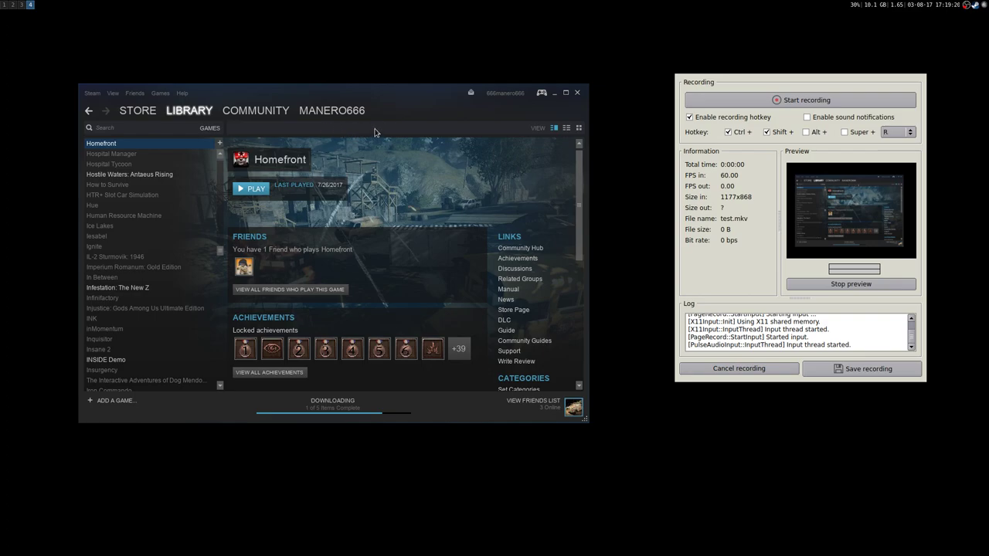
drag(392, 117, 376, 74)
drag(676, 352, 170, 372)
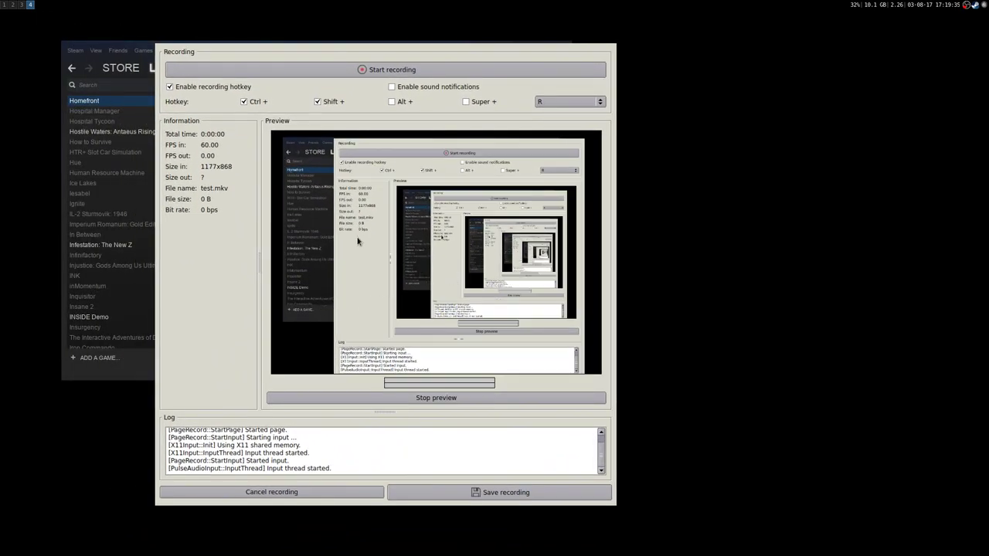
drag(662, 234, 574, 244)
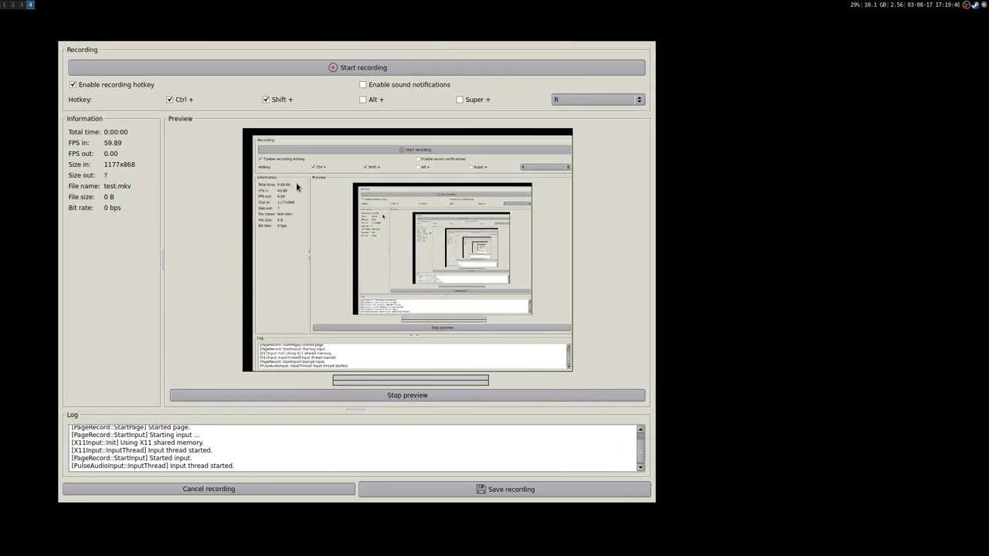
drag(272, 248, 233, 170)
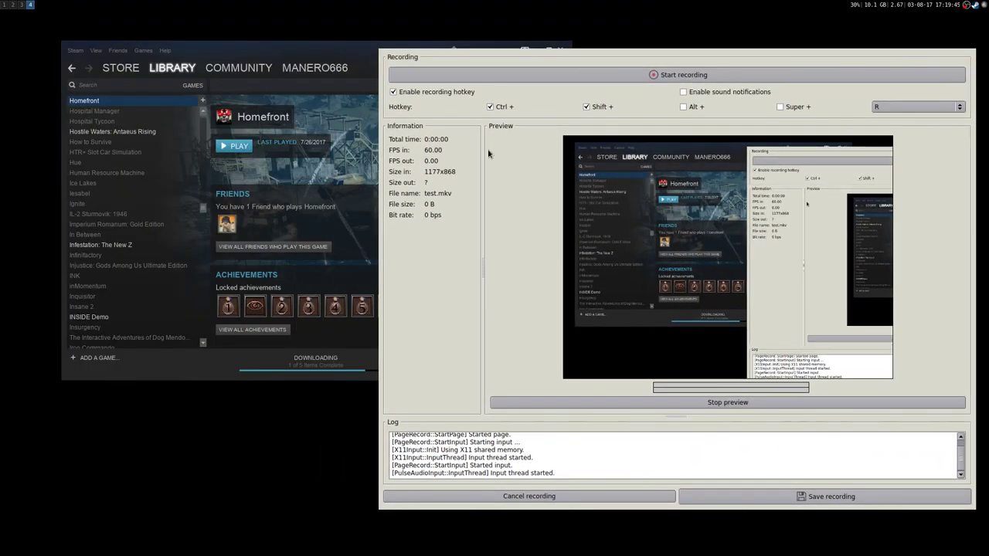
drag(491, 153, 782, 245)
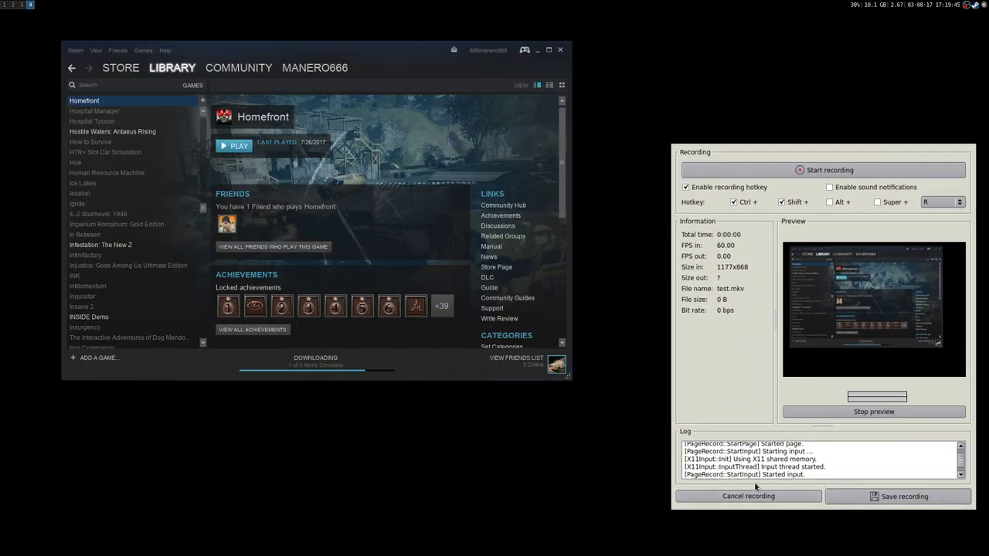
Step: Pick the Steam window as the 992x660 recording area, return to the recording page, and move Steam to test the preview
click(729, 424)
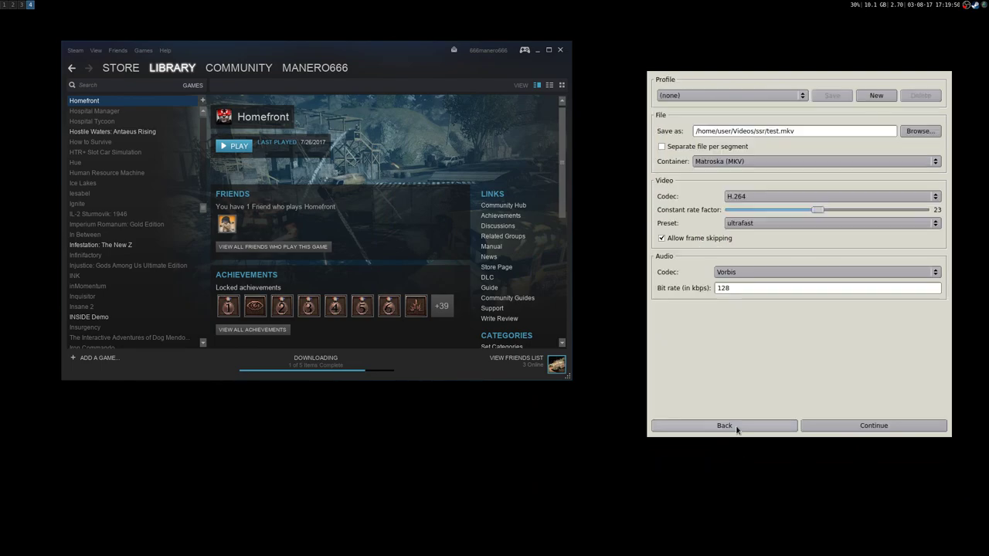
click(729, 425)
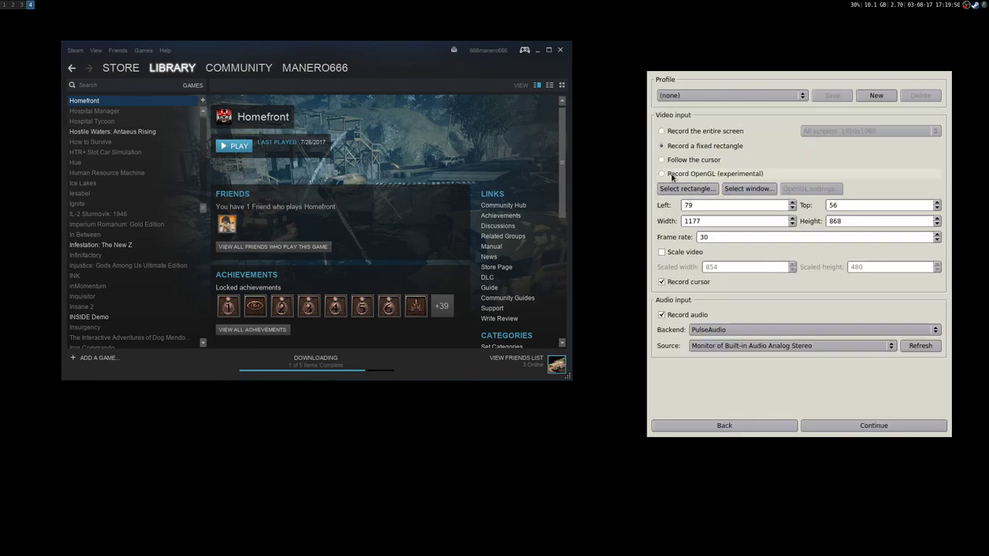
click(739, 192)
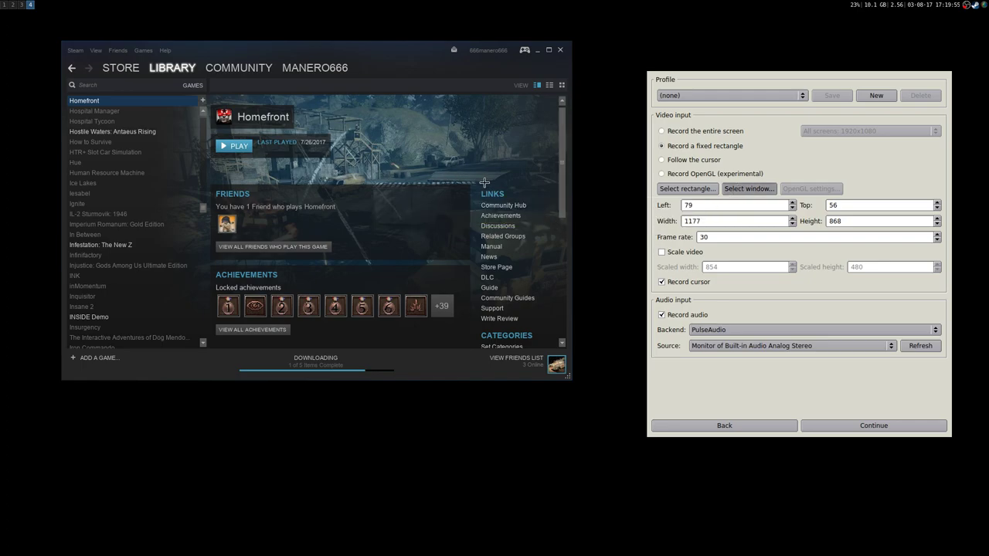
click(380, 64)
click(851, 427)
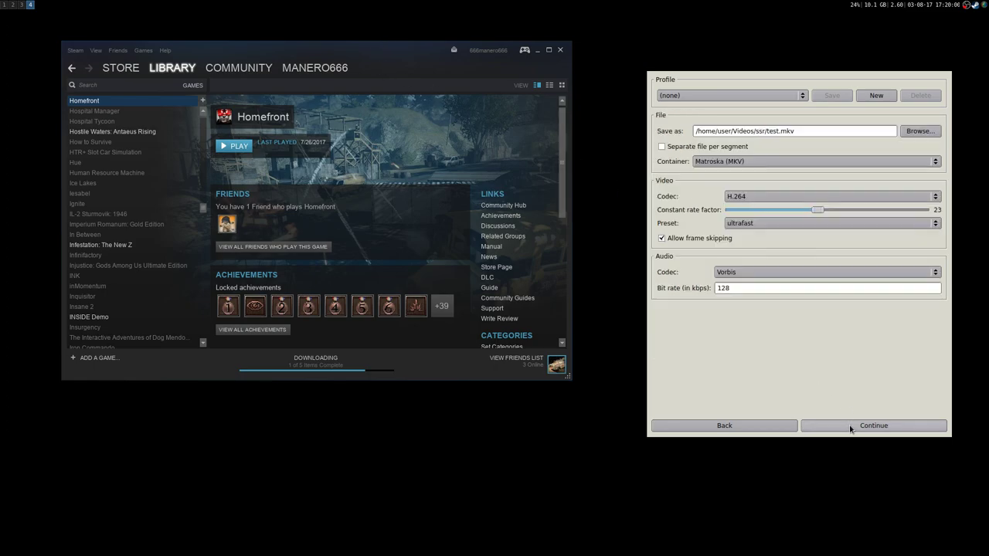
click(850, 426)
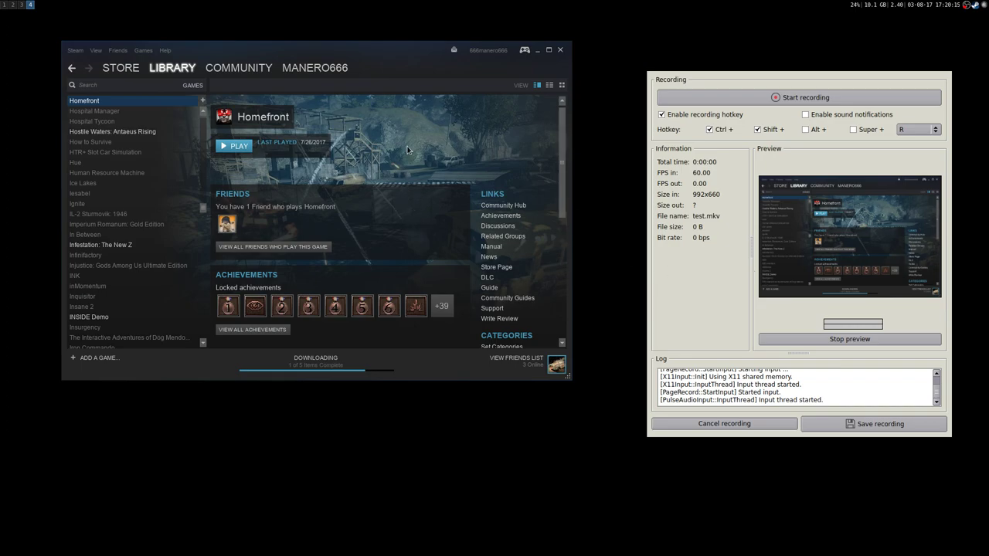
drag(408, 135, 356, 108)
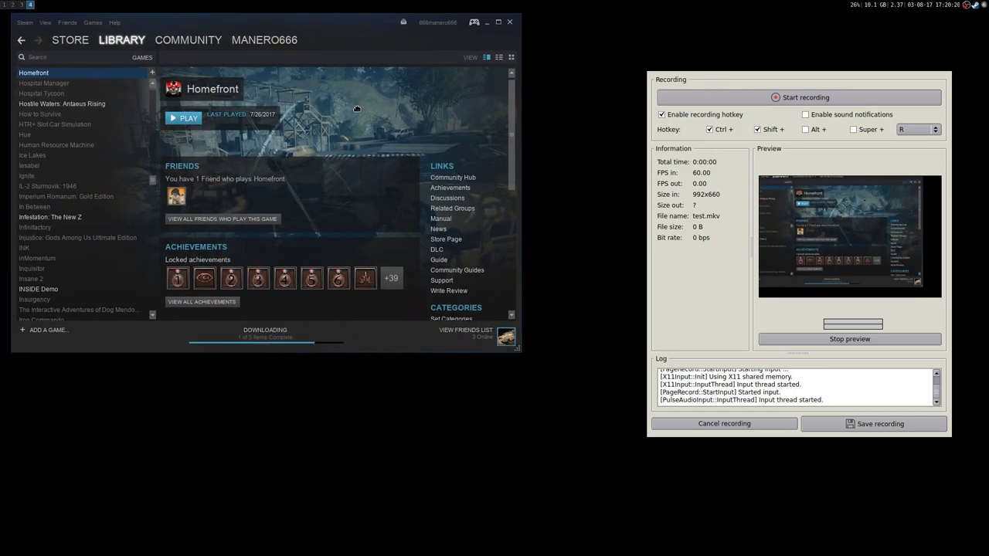
Step: Pick the recorder's own window as the 592x711 recording area and move it to test the preview
click(735, 424)
click(735, 426)
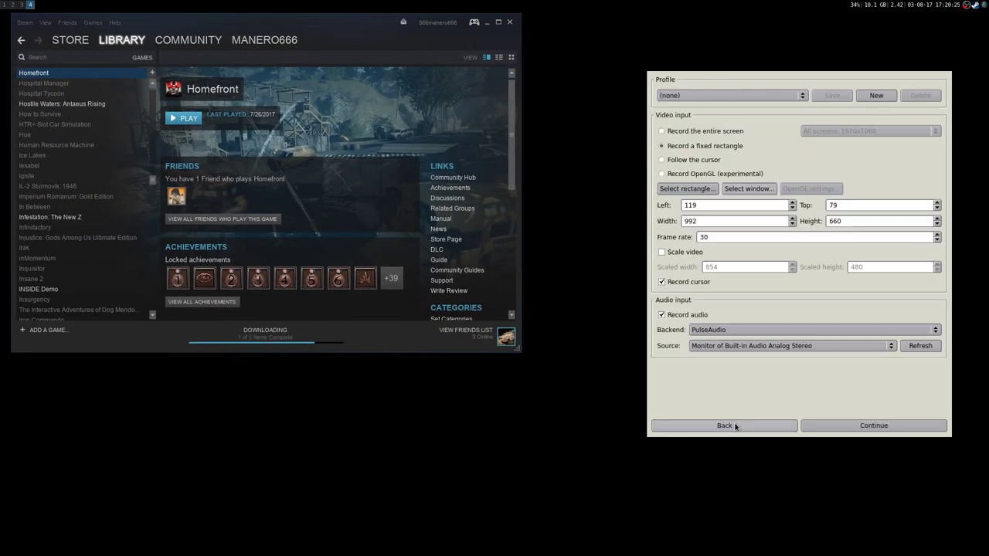
click(738, 188)
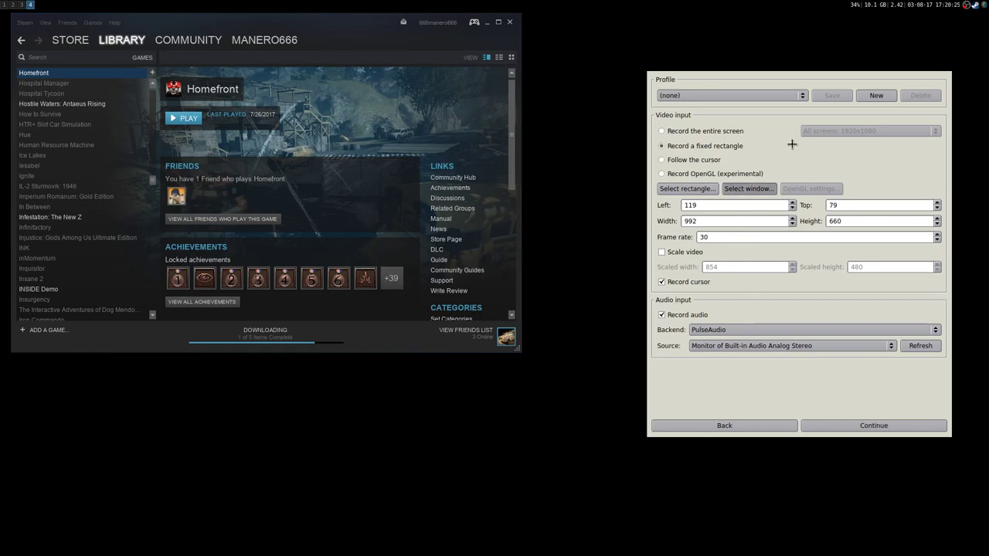
click(783, 144)
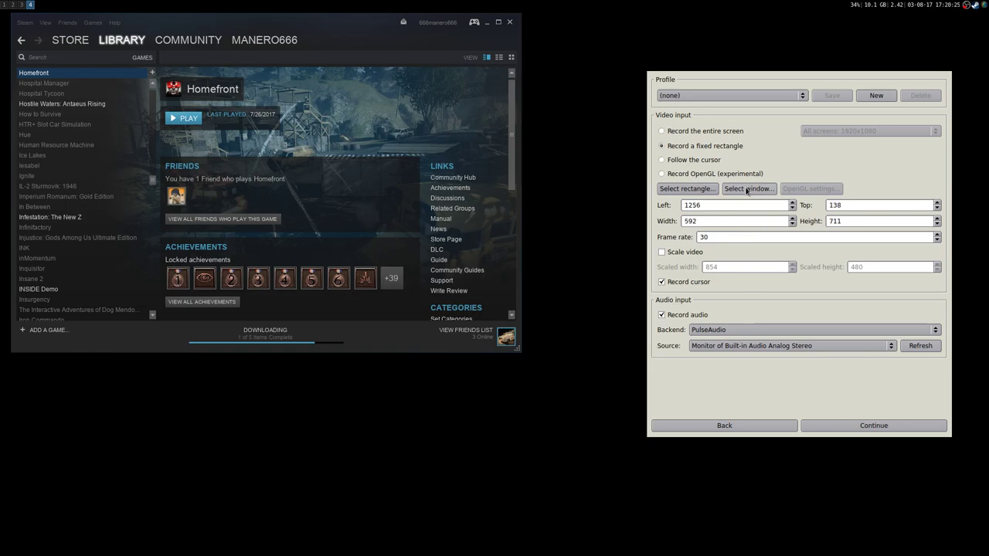
click(858, 426)
click(856, 425)
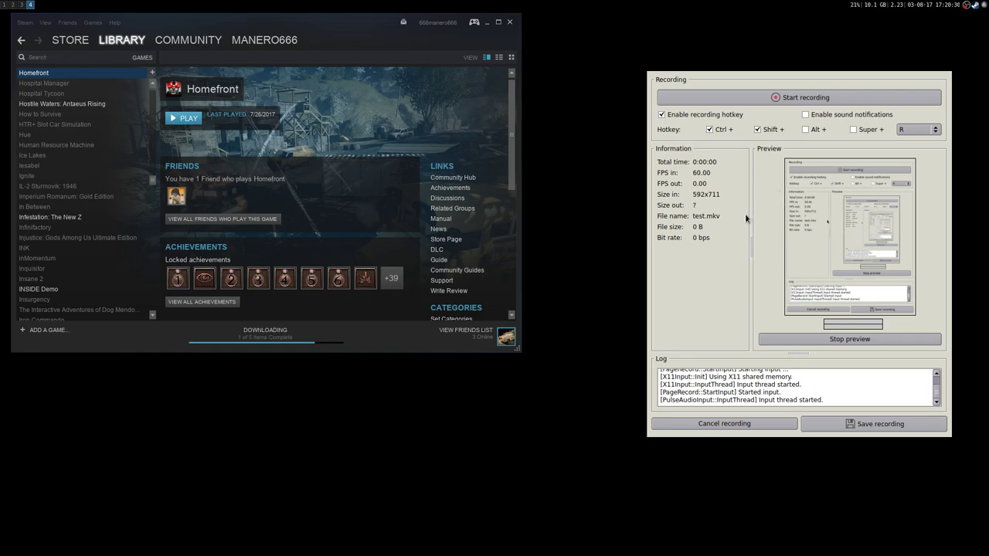
drag(773, 230, 747, 201)
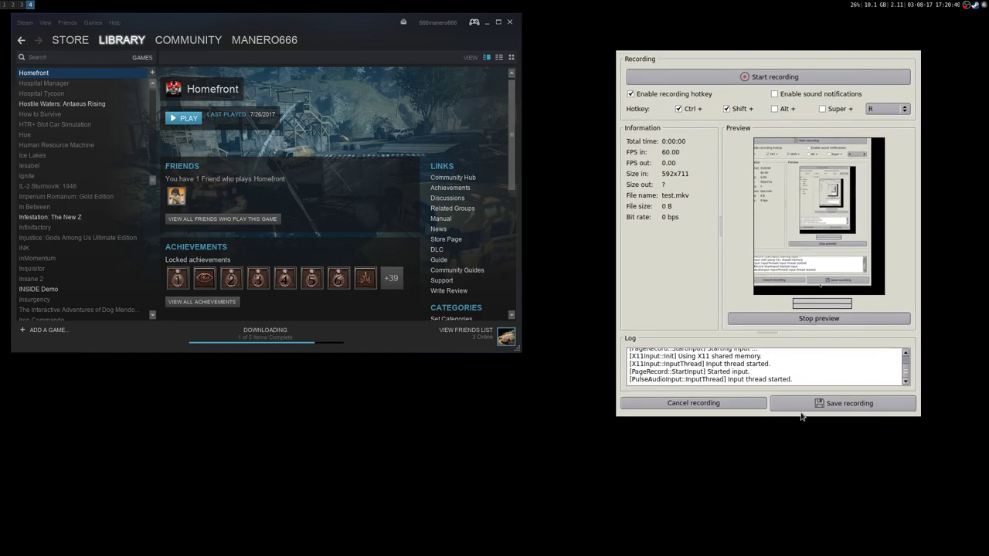
Step: Return to the input settings and set the video input to Follow the cursor
click(738, 405)
click(740, 404)
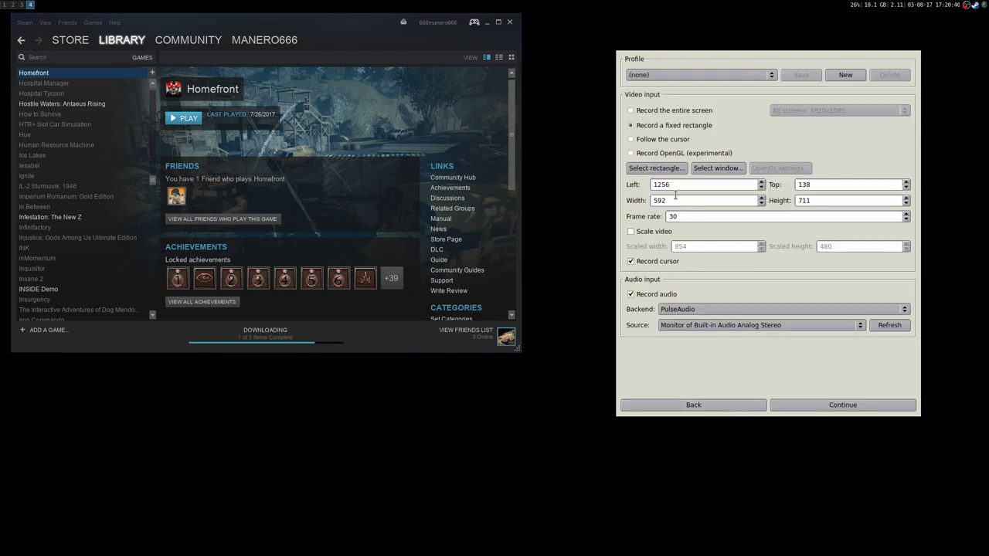
click(634, 142)
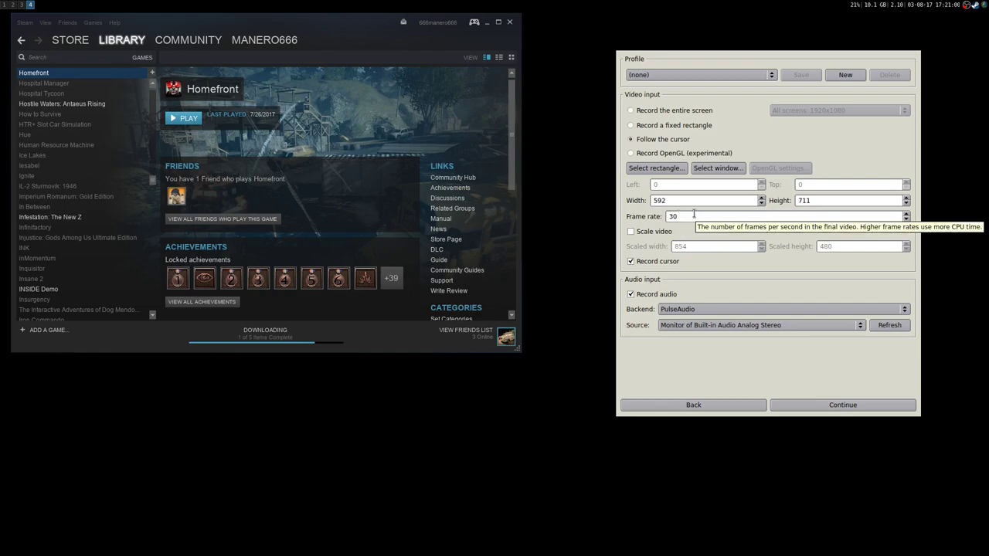
Step: Set the video input to Record OpenGL (experimental) and open the OpenGL settings
click(639, 154)
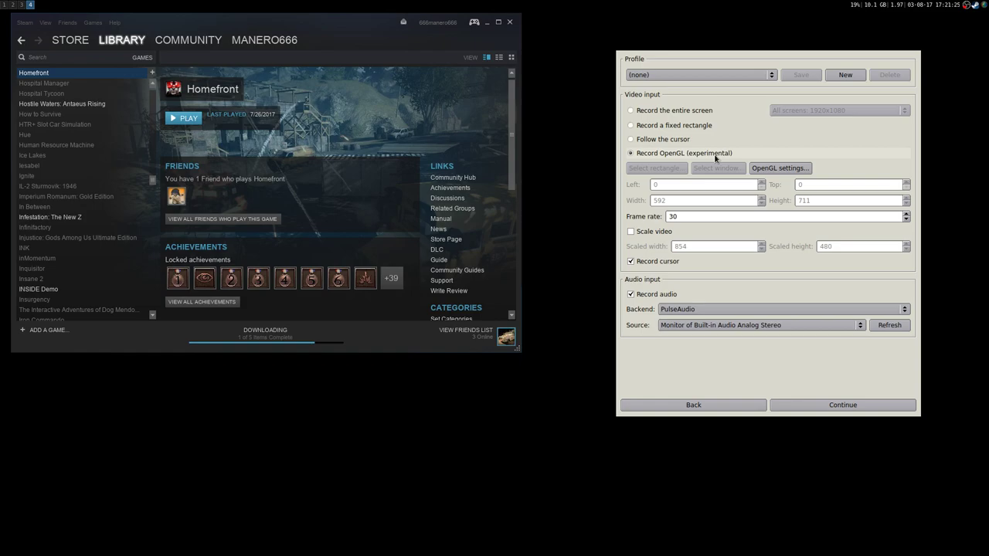
click(778, 172)
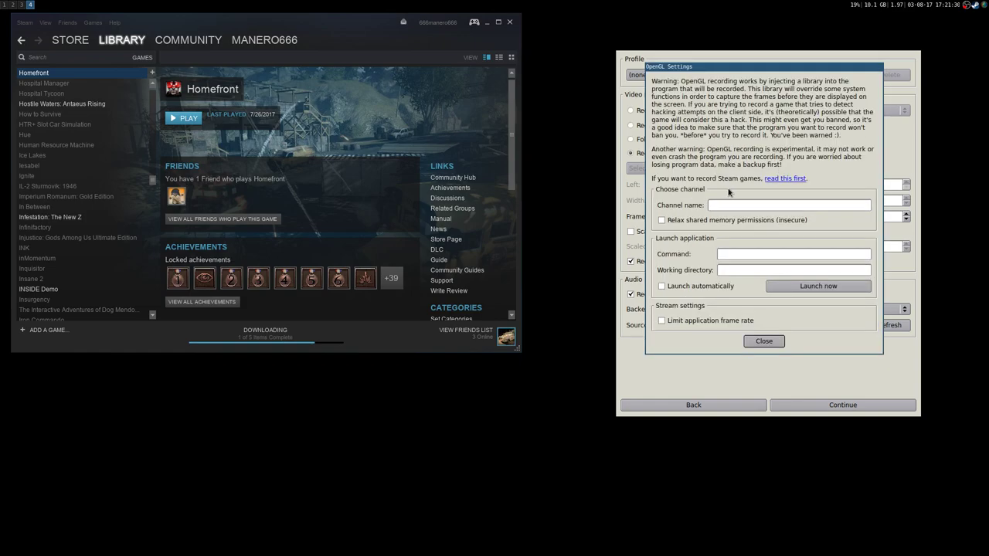
mouse_move(759, 68)
mouse_down()
mouse_move(795, 233)
mouse_move(754, 85)
mouse_move(768, 69)
mouse_up()
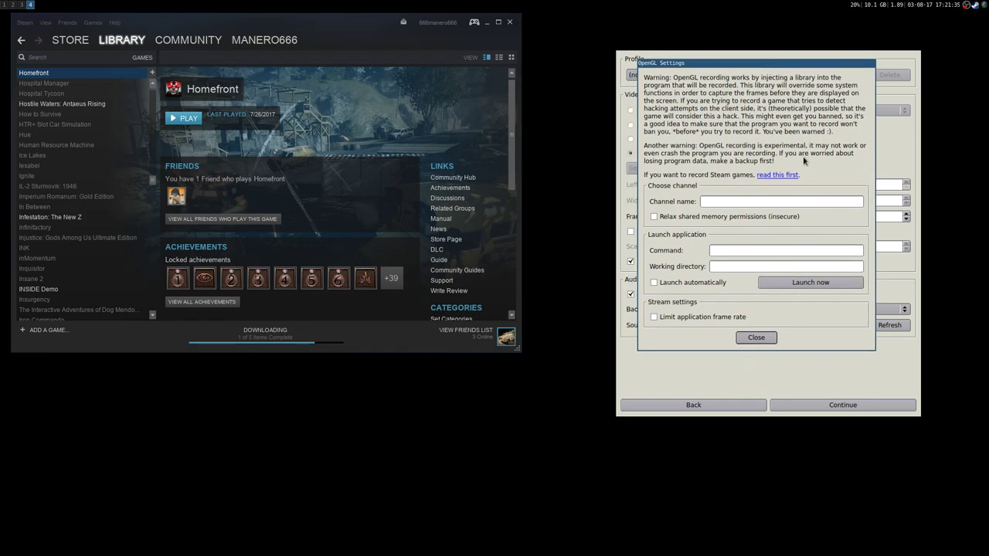
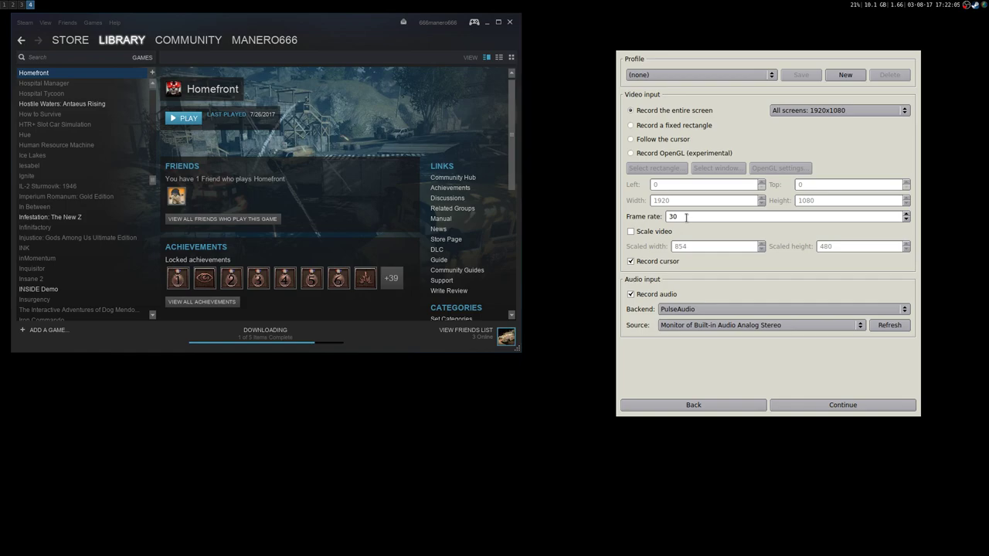
Step: Try higher frame rates such as 50 for the video input, and set the frame rate back to 30
scroll(680, 217, up, 14)
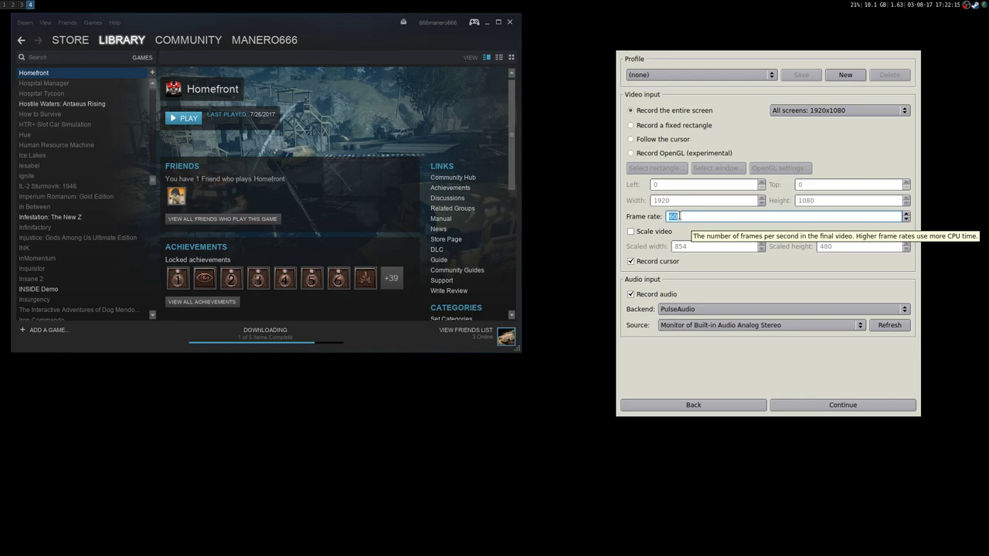
scroll(680, 217, down, 2)
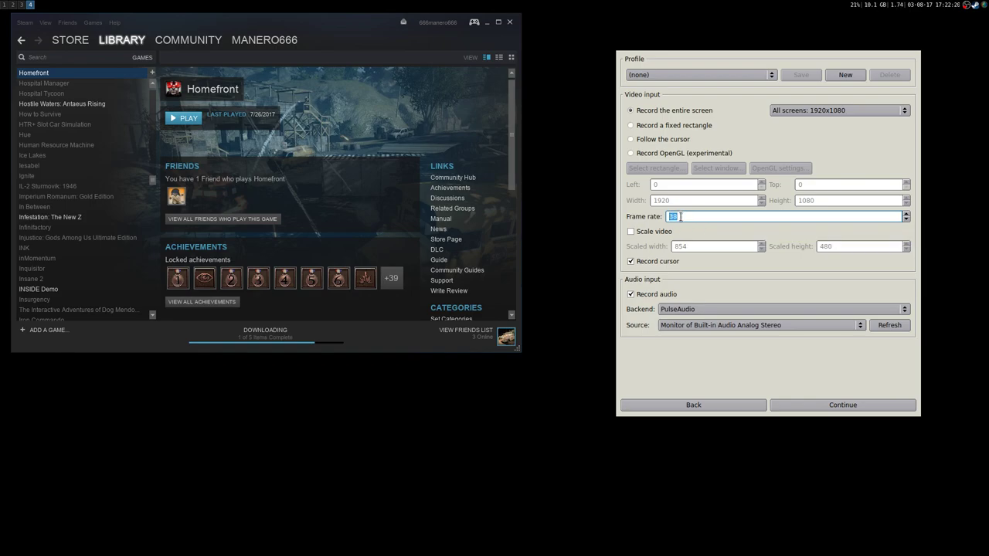
scroll(680, 217, down, 1)
text(30)
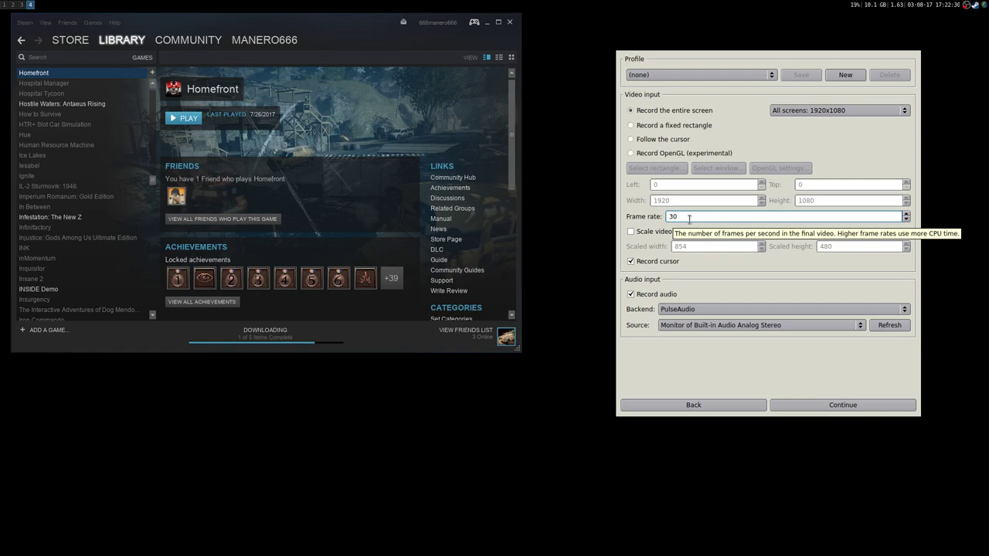
double_click(689, 218)
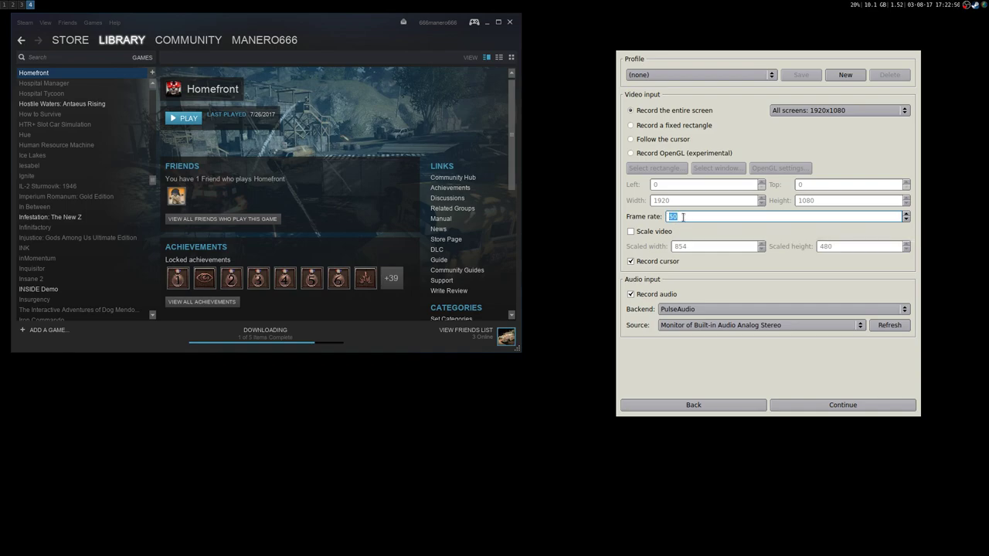
click(677, 217)
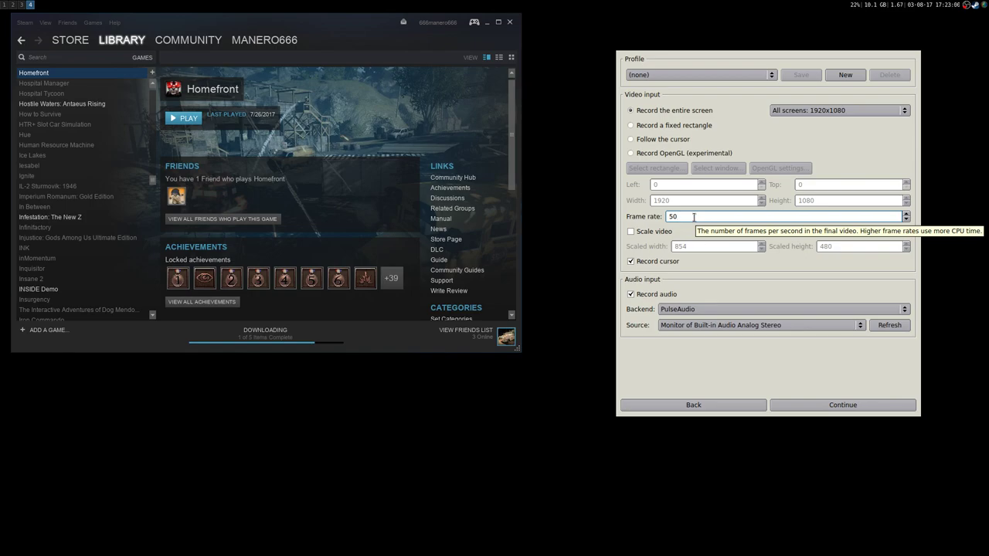
scroll(694, 218, down, 1)
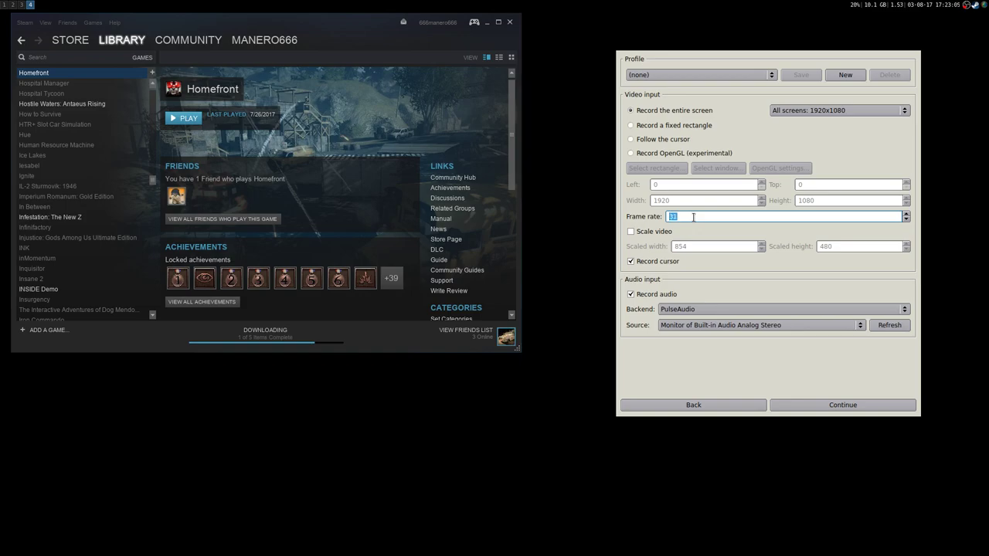
click(694, 217)
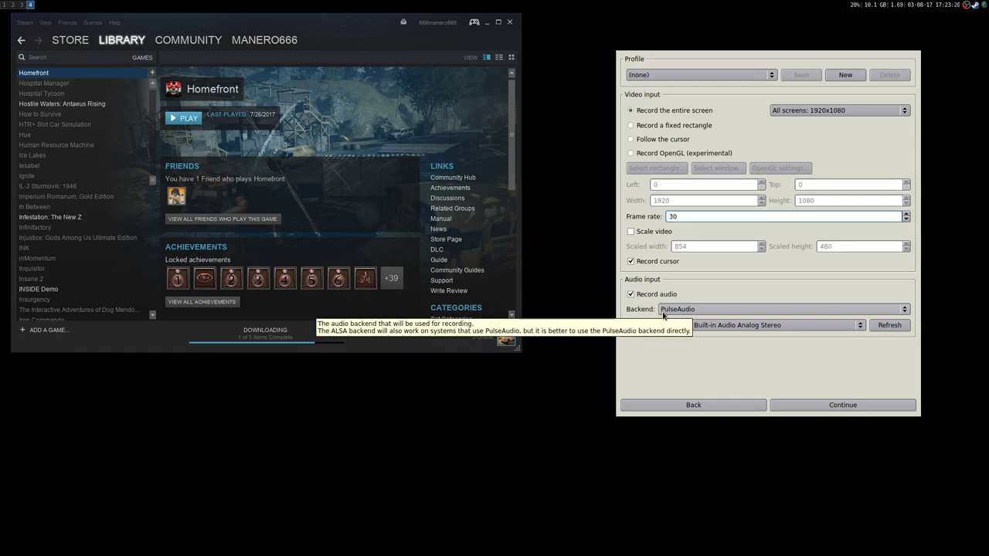
Step: Review the available audio backends and keep PulseAudio as the backend
click(686, 312)
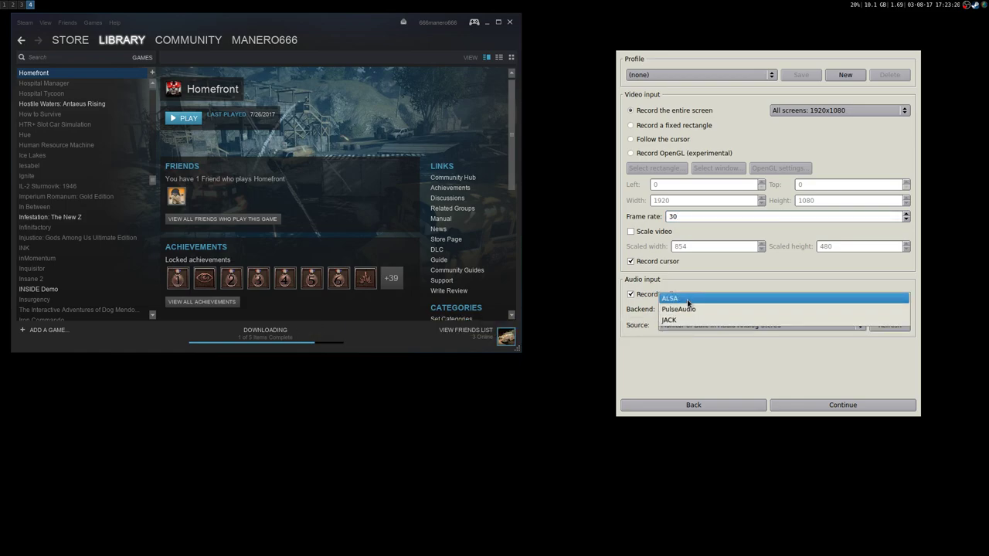
click(686, 309)
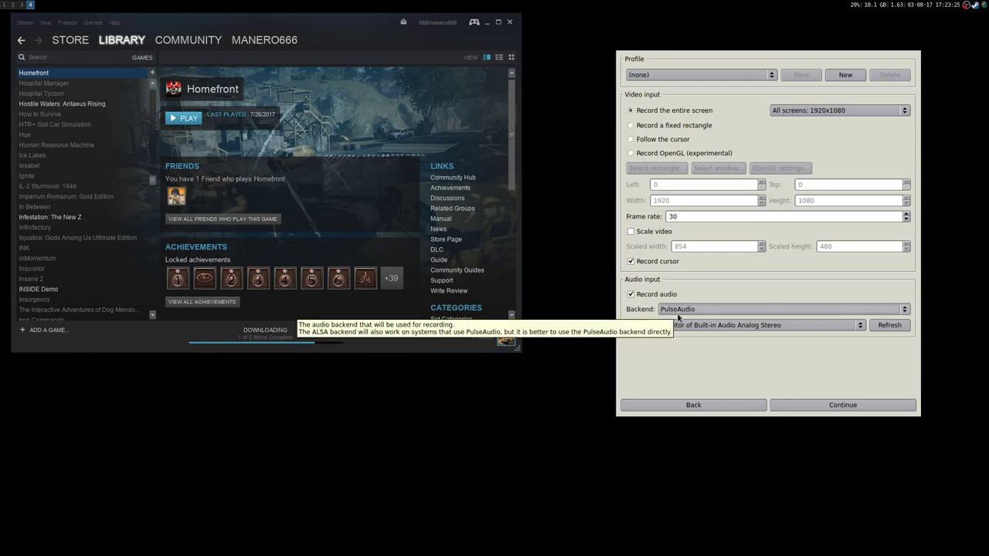
click(685, 312)
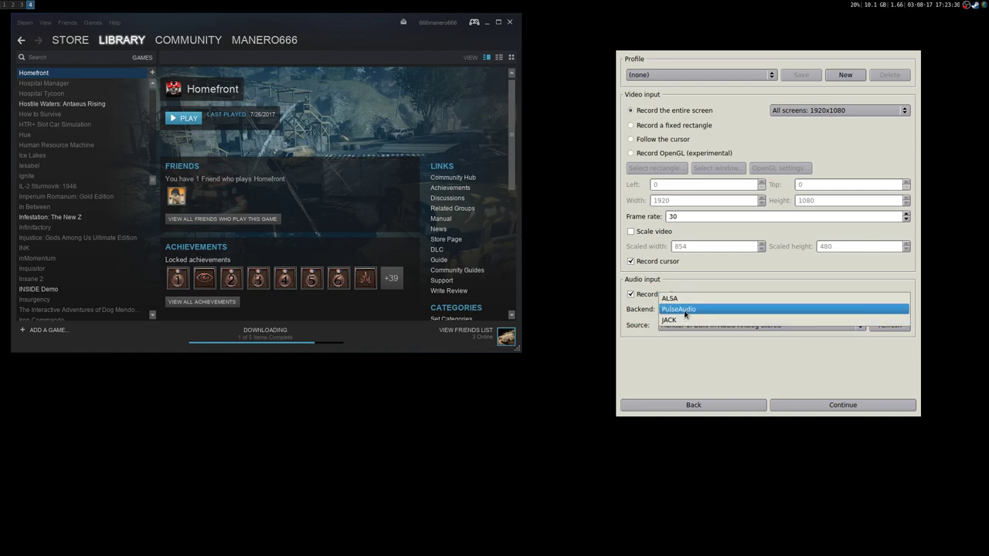
click(685, 311)
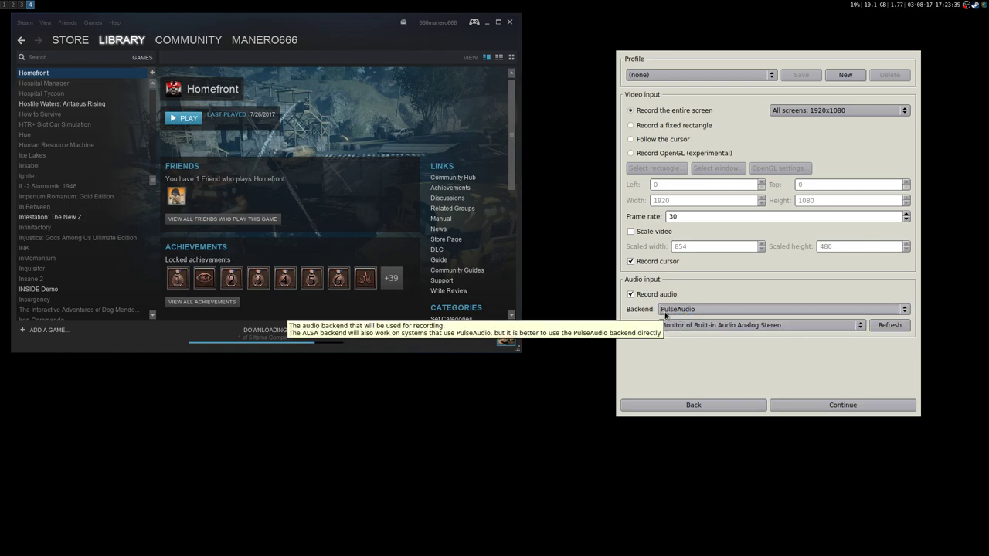
click(666, 316)
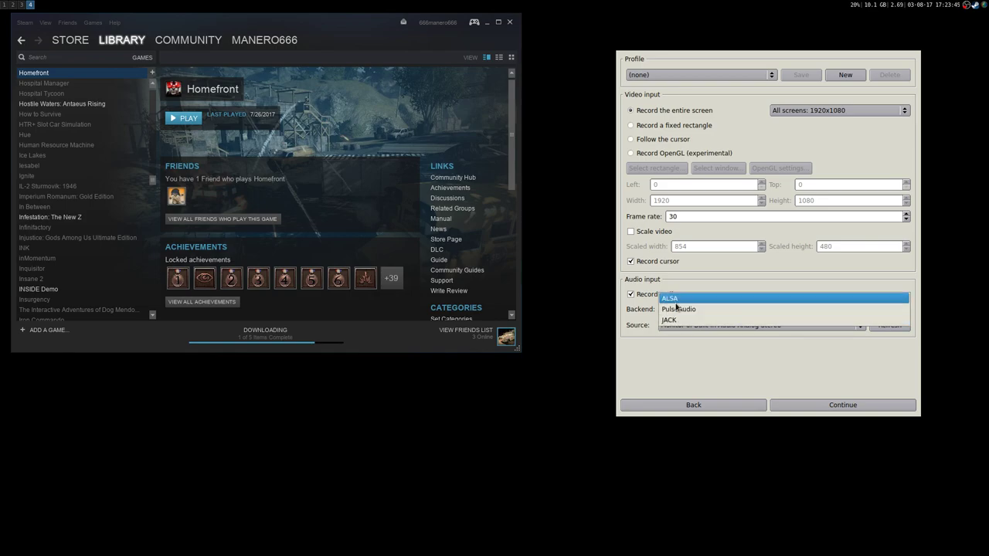
click(682, 312)
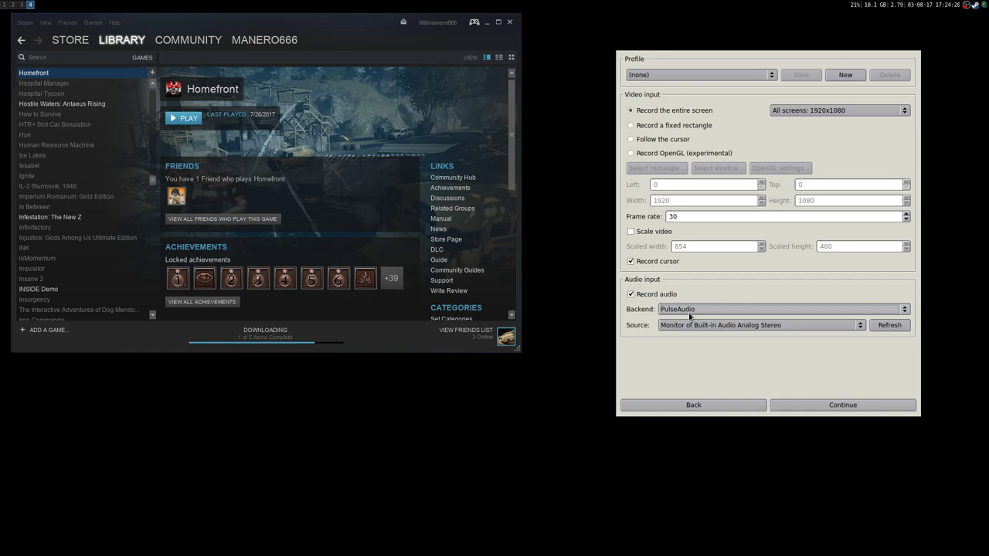
Step: Set the audio source to Turtle Beach PX22 Analog Stereo and continue to the output settings
click(764, 328)
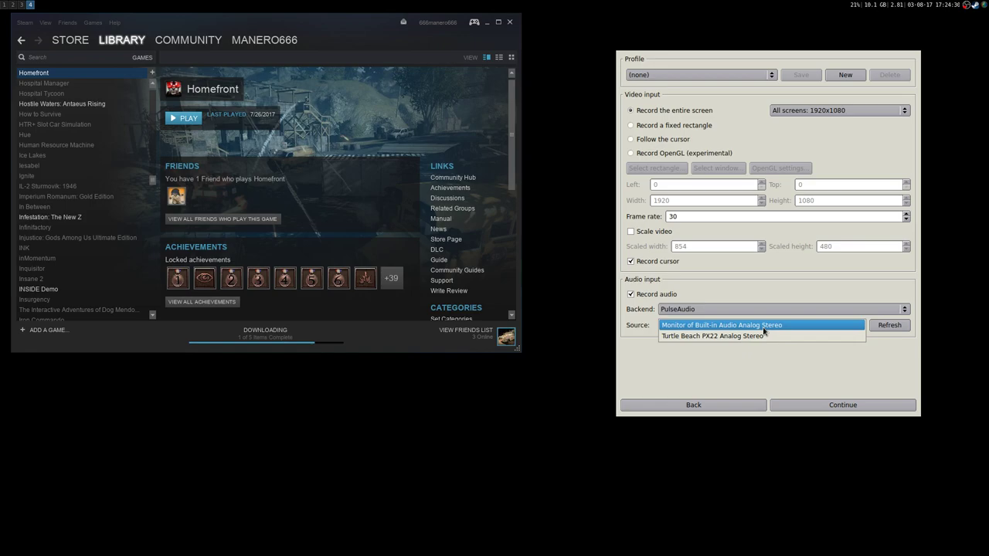
click(699, 338)
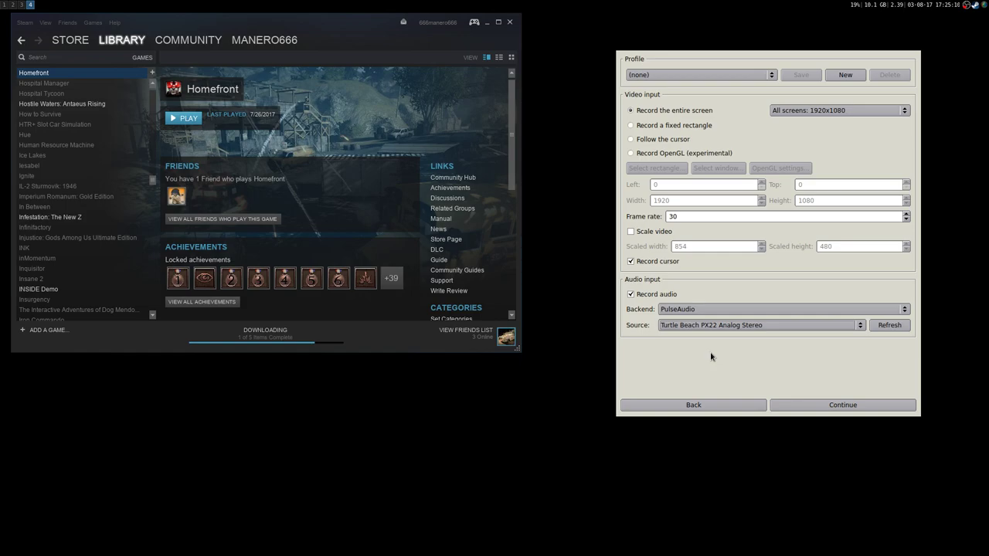
click(793, 410)
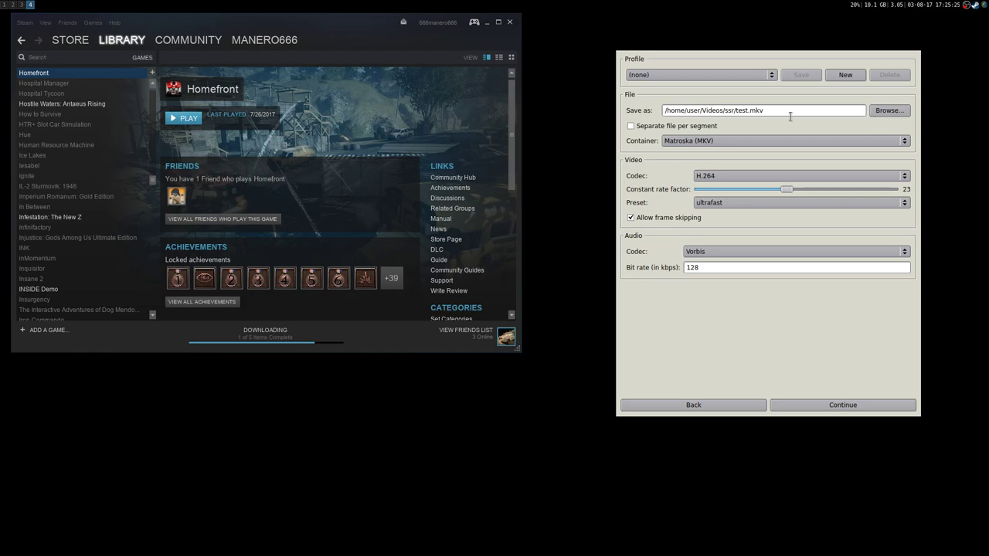
Step: Highlight the folder part of the output file's save path to examine where the recording is stored
double_click(727, 111)
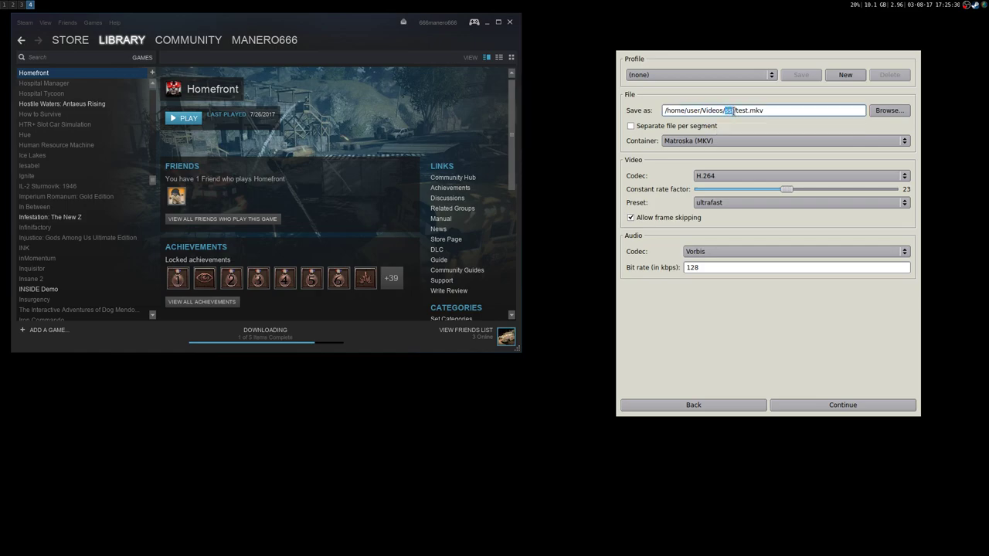
drag(701, 110, 727, 110)
click(749, 112)
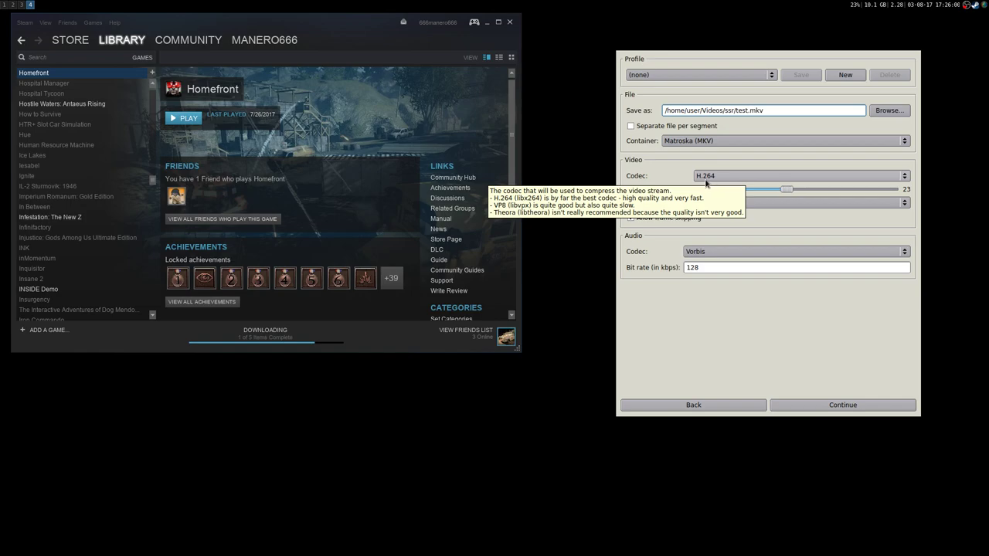
Step: Review the available video codecs and keep H.264 selected
click(733, 179)
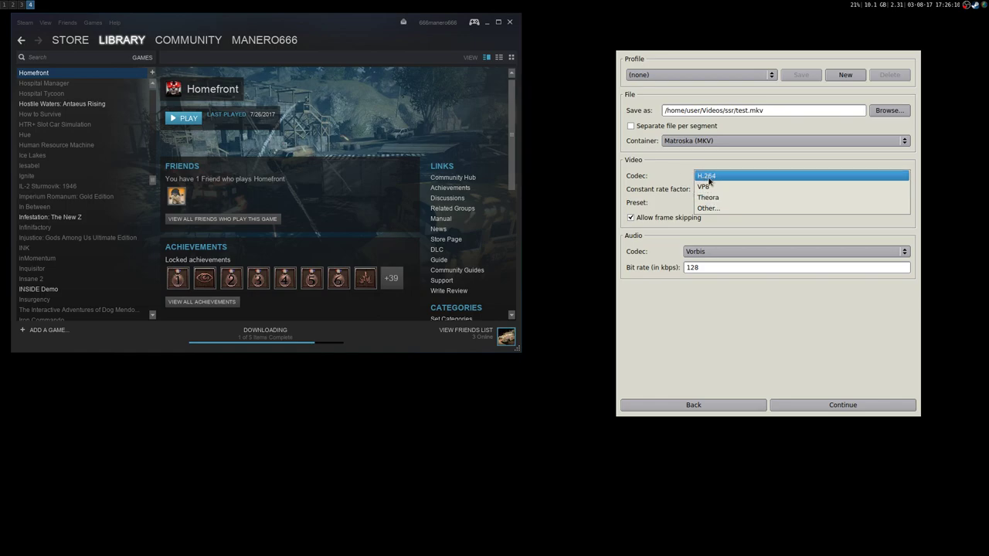
click(703, 177)
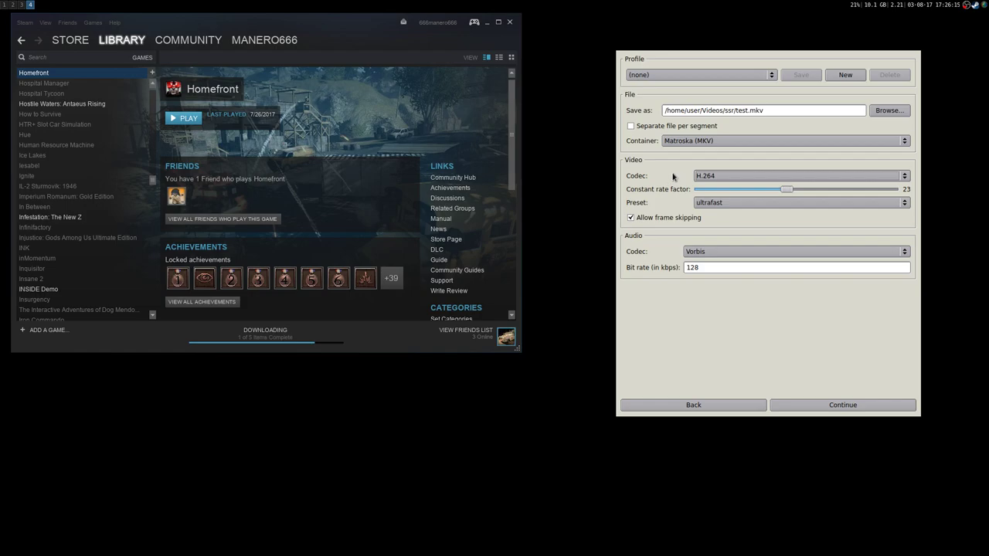
click(699, 176)
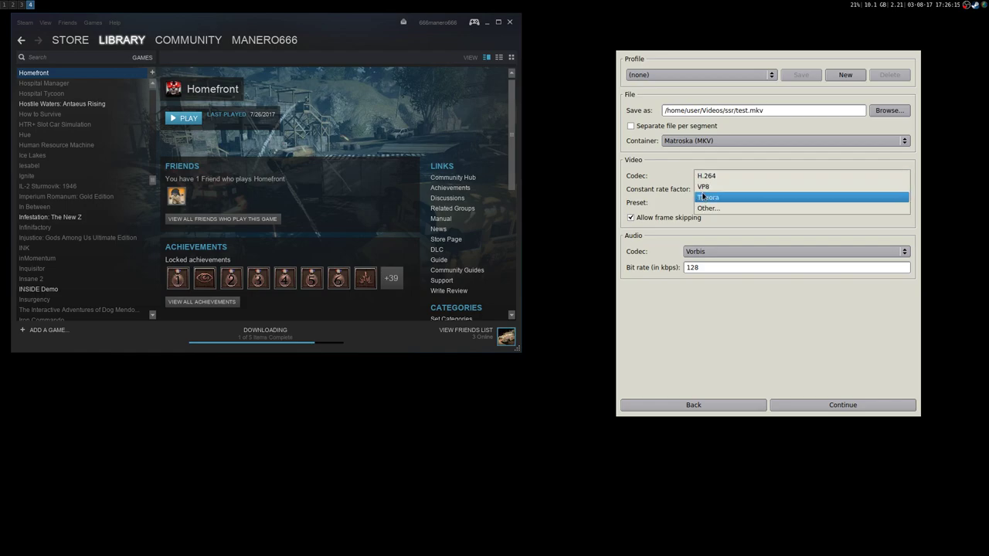
click(699, 172)
Step: Check which video codecs the MP4 container supports, and return the container to Matroska (MKV)
click(697, 142)
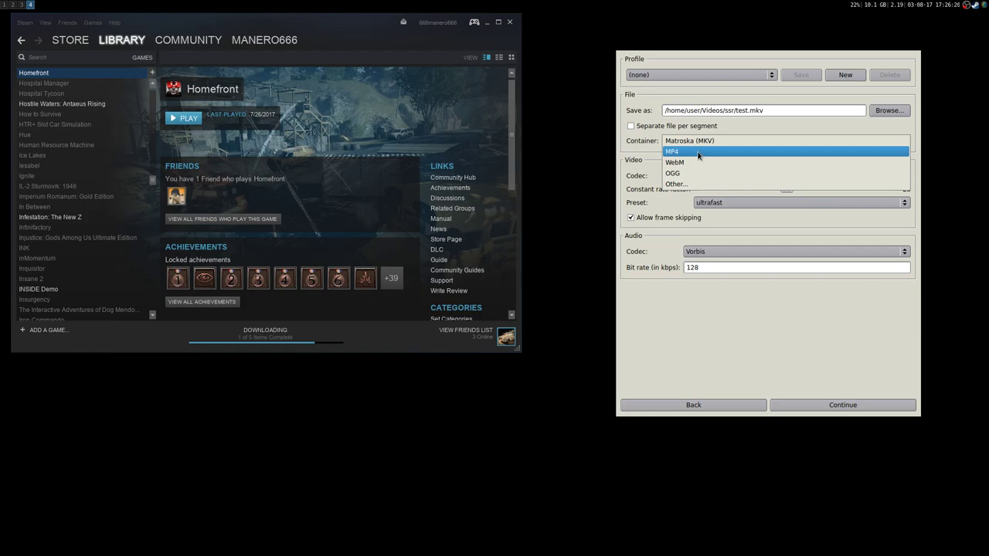
click(698, 152)
click(715, 178)
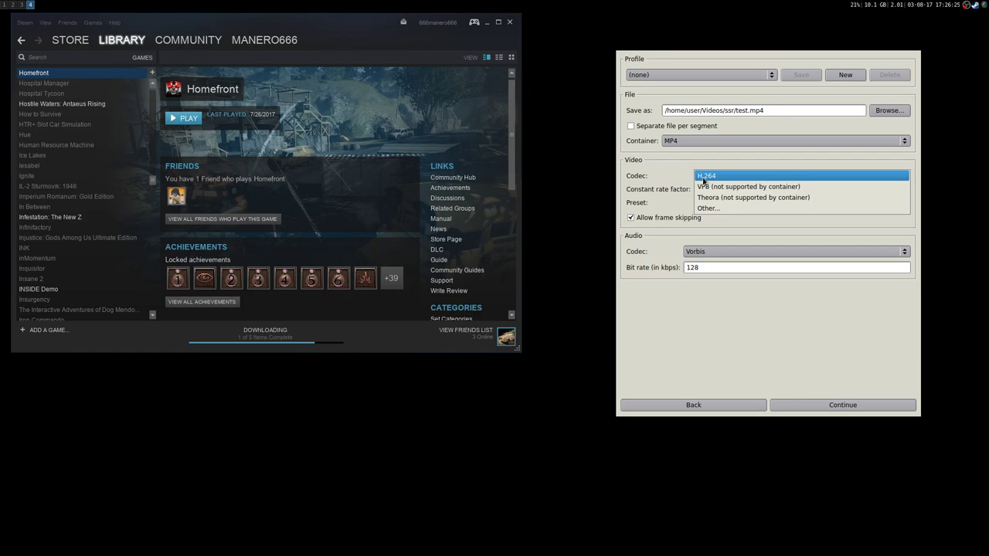
click(701, 179)
click(702, 140)
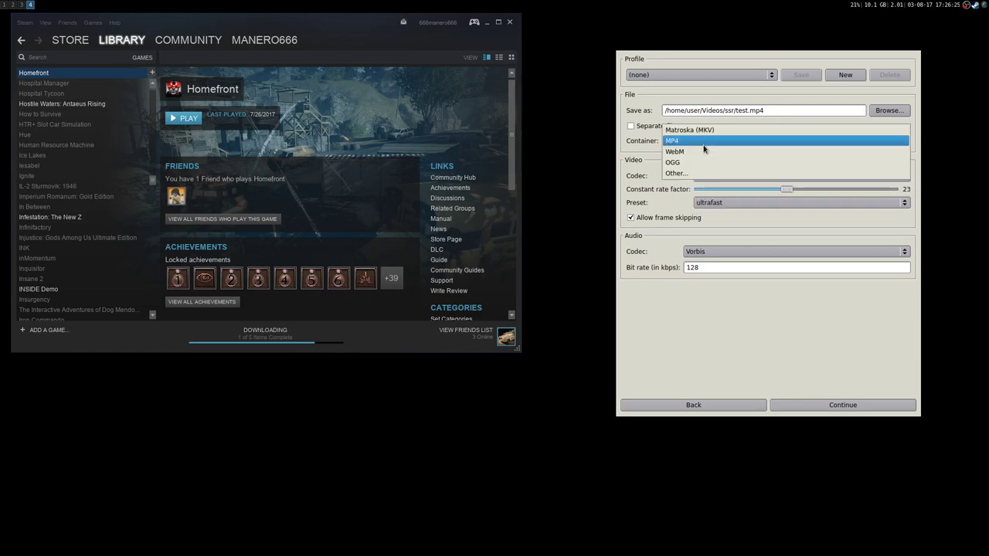
click(703, 133)
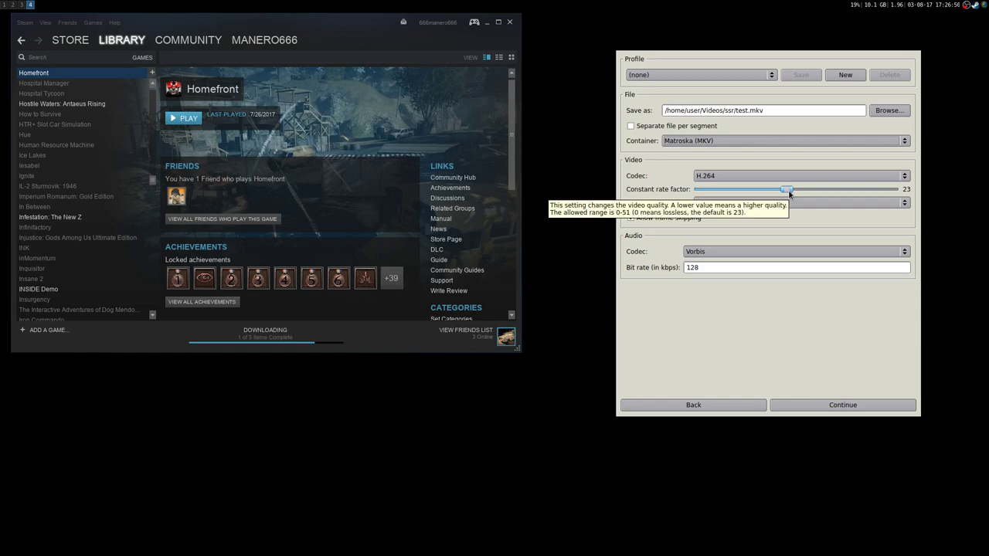
Step: Try lower constant rate factors such as 21 for the video, and set the factor back to 23
mouse_move(789, 194)
mouse_down()
mouse_move(771, 192)
mouse_move(781, 191)
mouse_up()
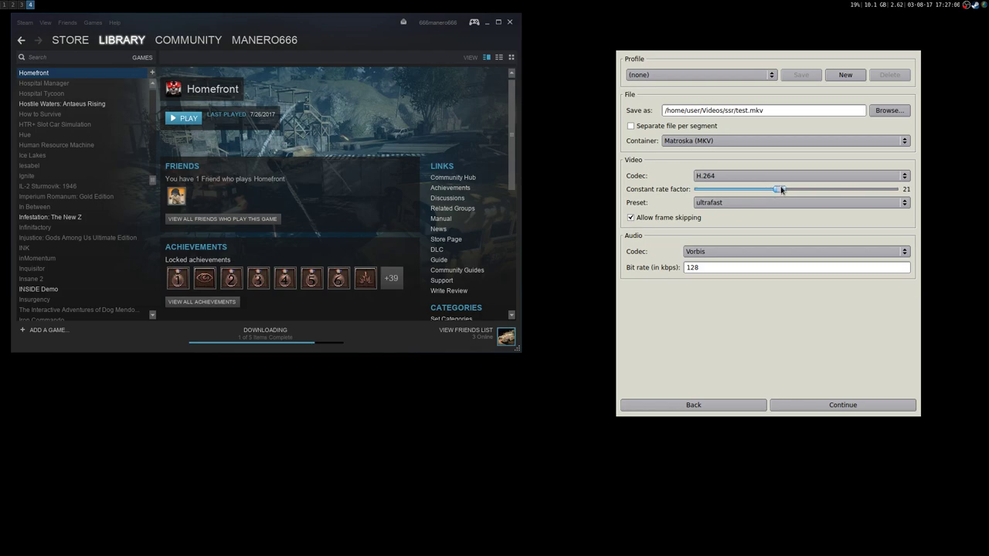
drag(781, 191, 771, 191)
drag(771, 190, 743, 192)
drag(743, 191, 791, 191)
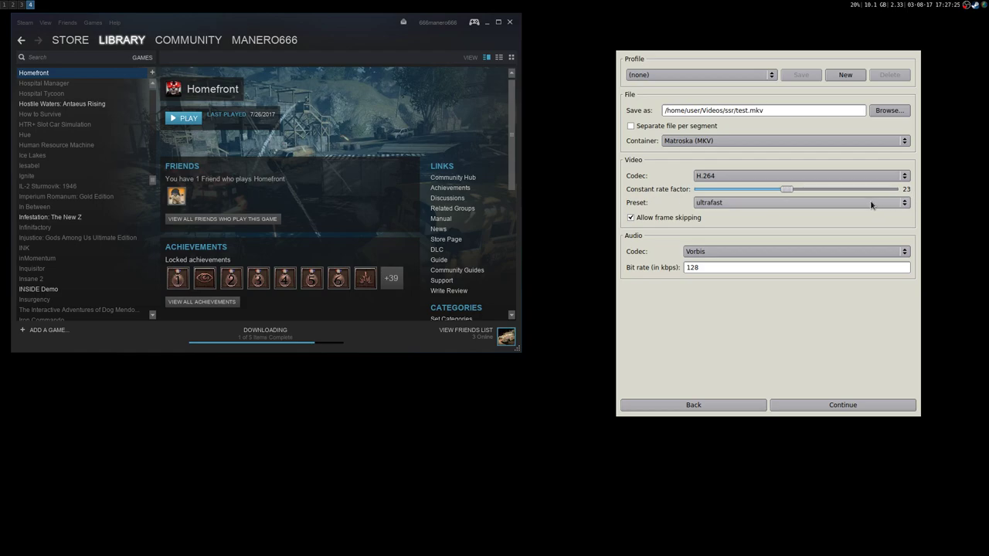
Step: Review the frame skipping option and the encoding presets, keeping the preset at ultrafast
mouse_move(694, 219)
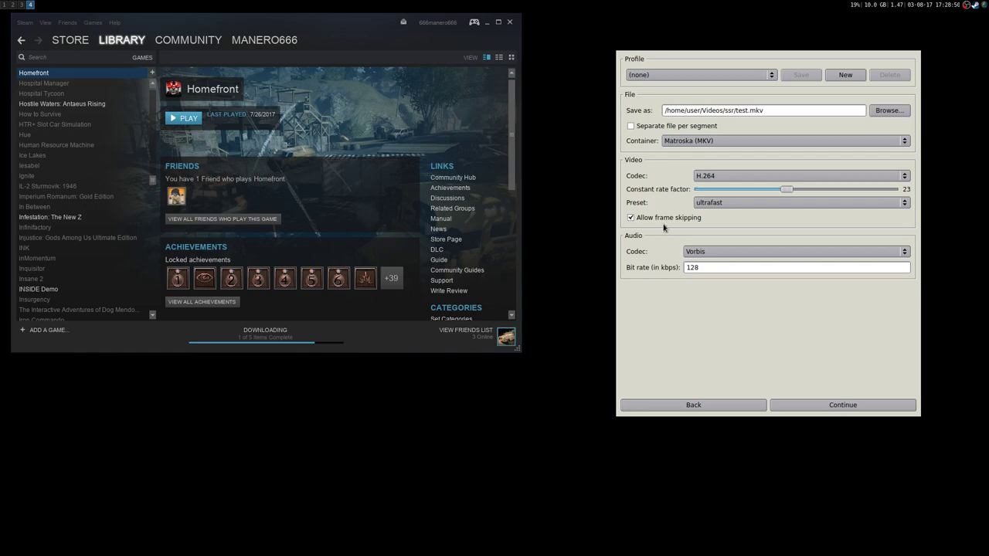
click(735, 204)
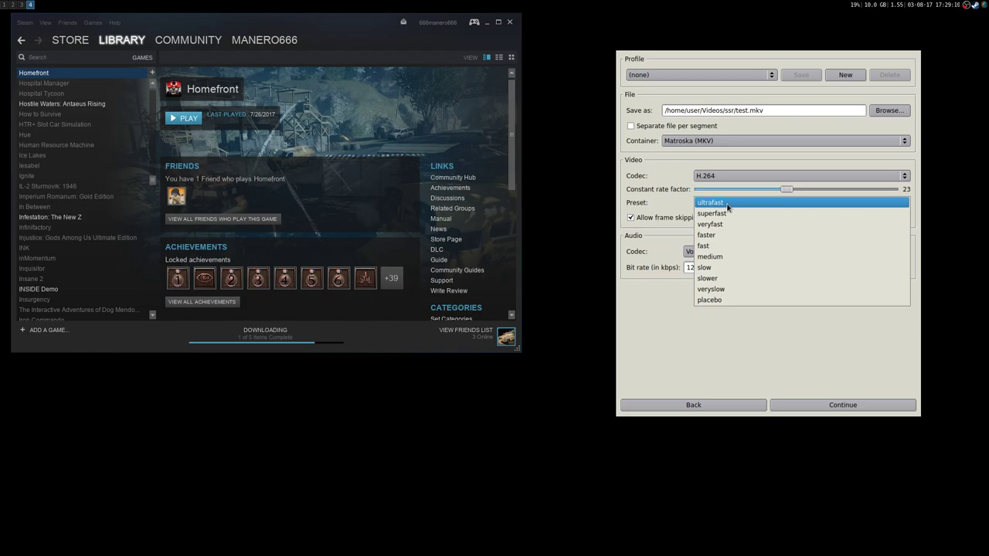
click(674, 206)
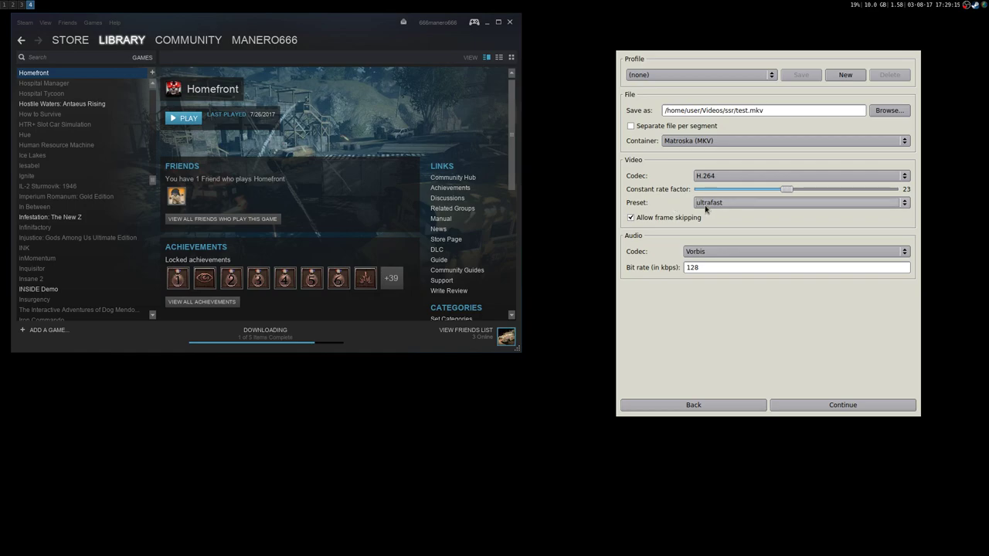
click(706, 205)
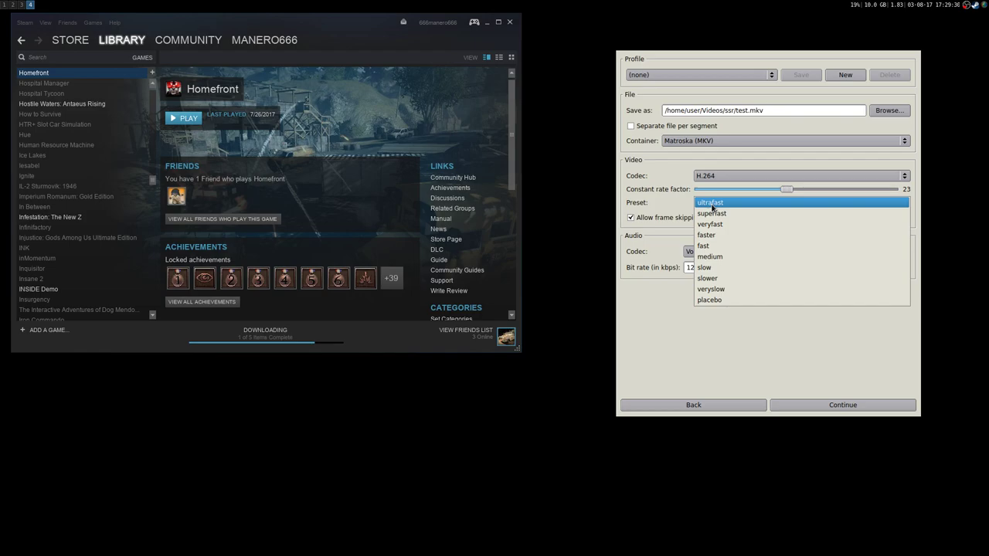
click(711, 205)
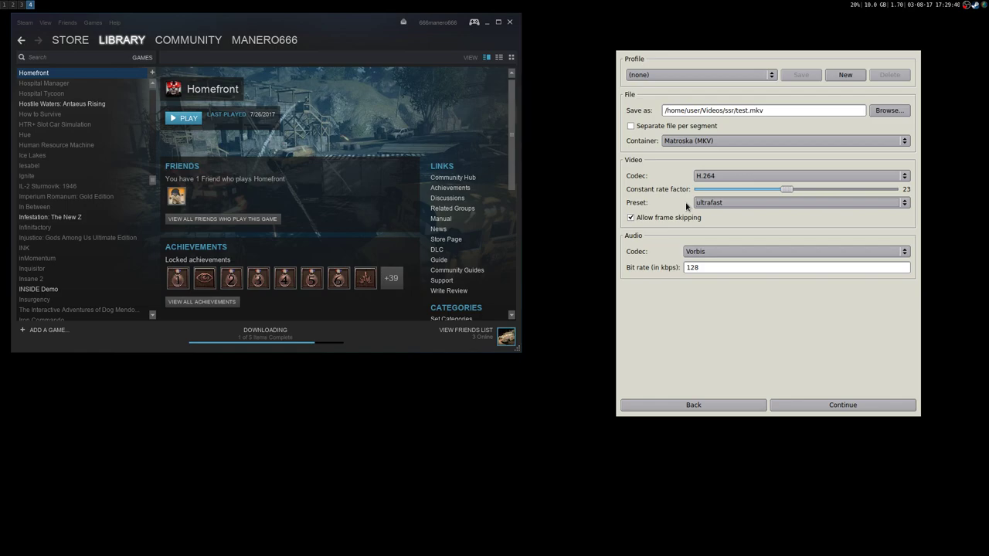
Step: Review the available audio codecs, keep Vorbis selected, and continue to the recording page
click(756, 255)
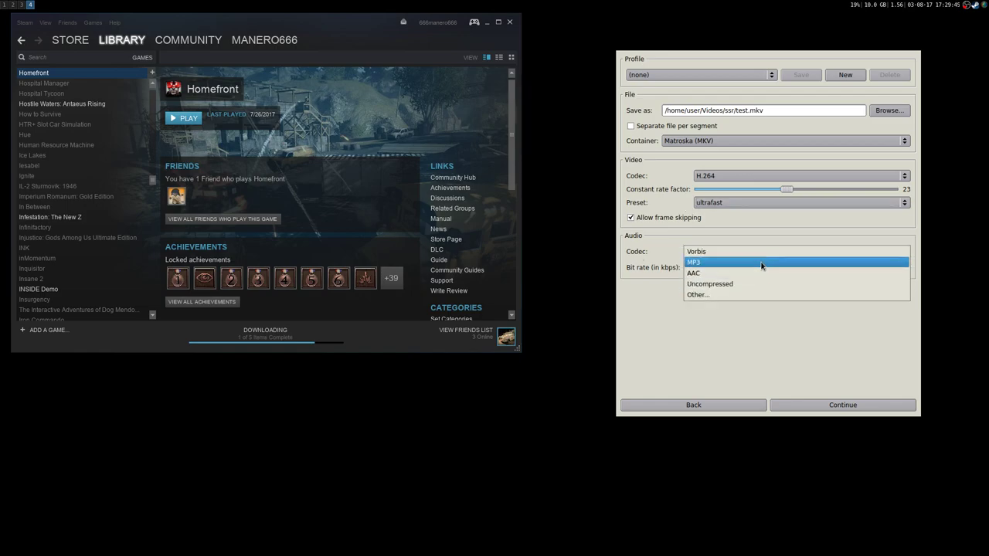
click(704, 253)
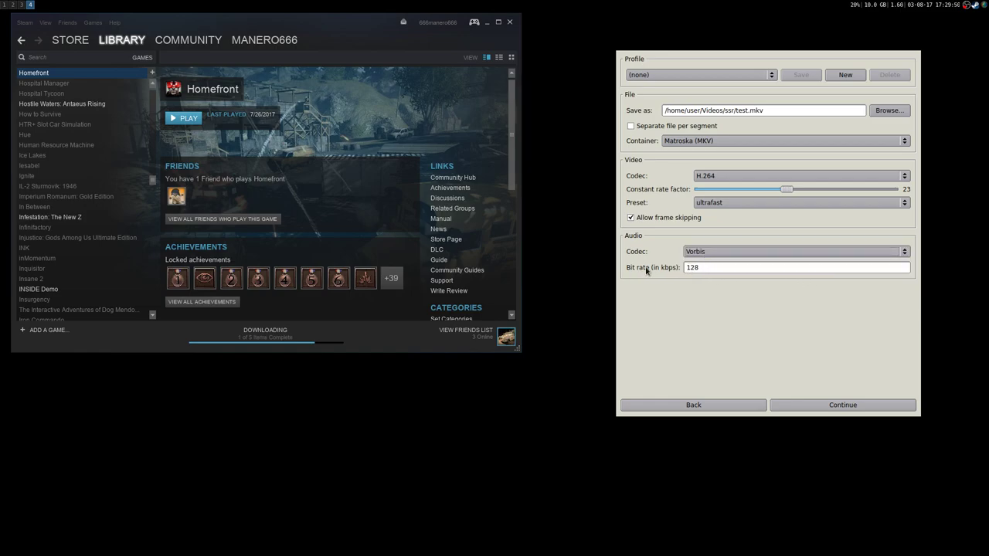
click(813, 406)
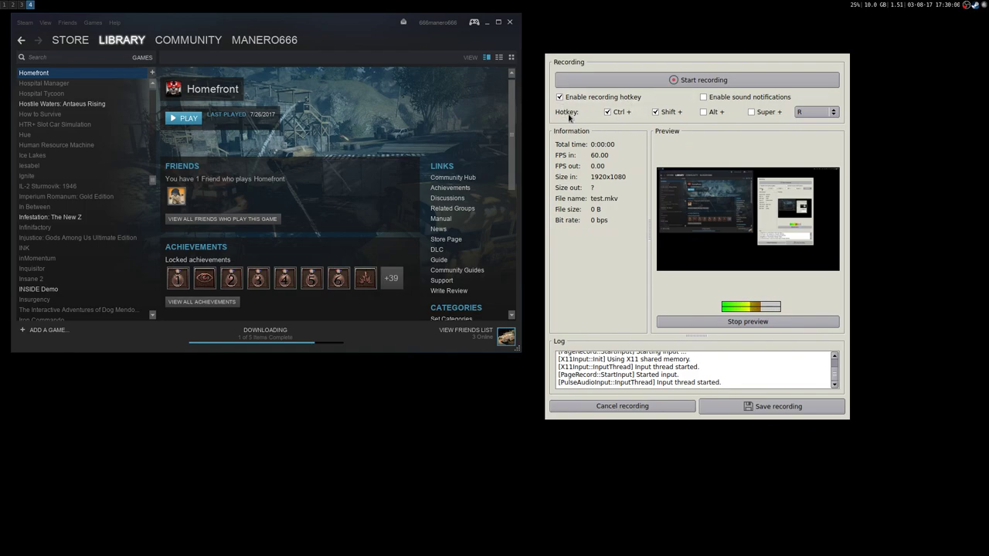
Step: Stop the preview, set the preview frame rate to 2, and run the preview briefly at that rate
click(764, 323)
double_click(759, 147)
text(1)
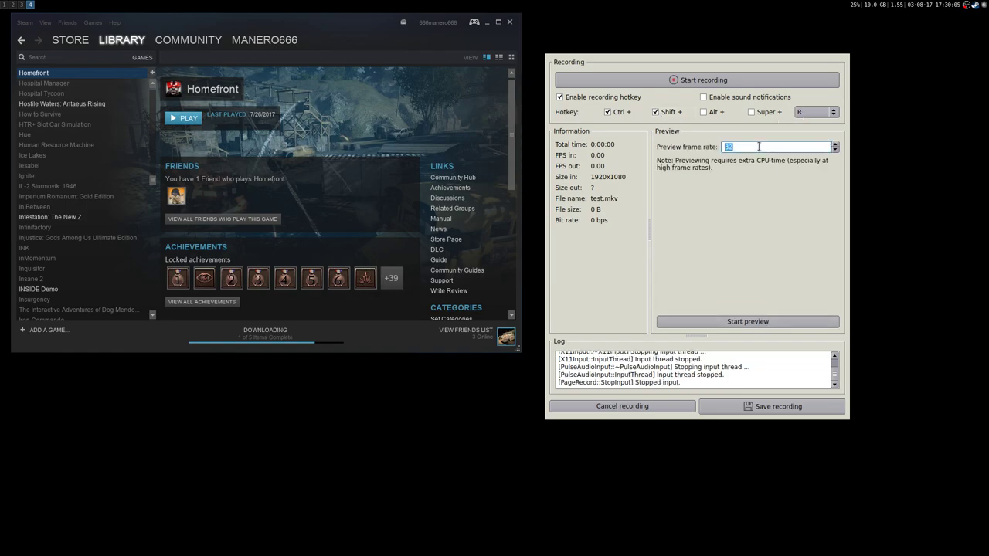
click(736, 323)
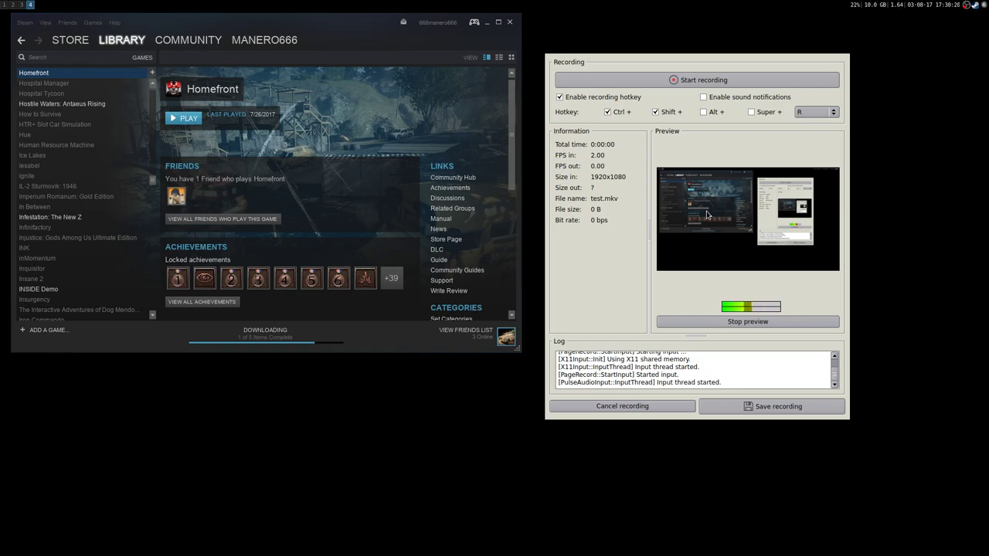
click(728, 323)
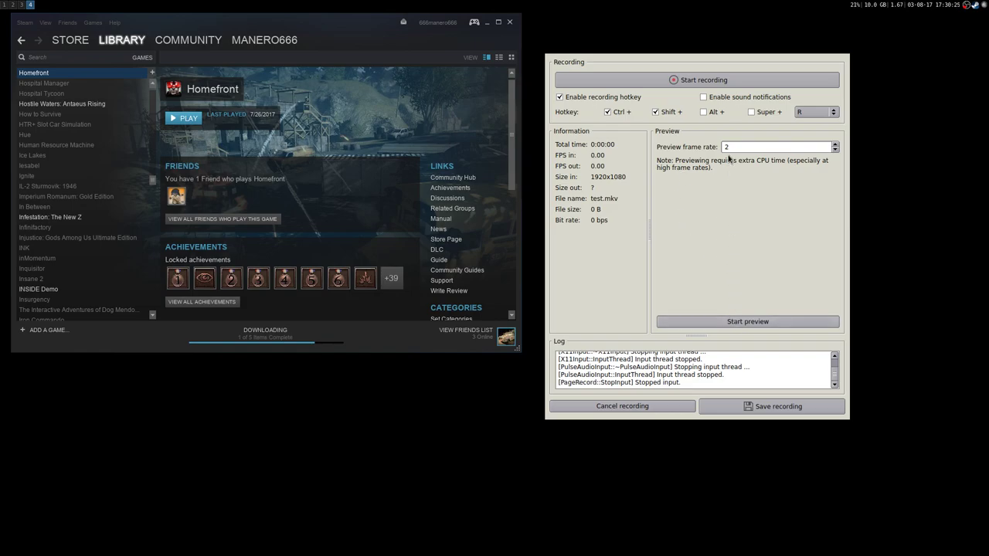
Step: Try the preview at a frame rate of 1, stop it, and set the rate back to 2
drag(727, 147, 738, 149)
scroll(737, 148, up, 3)
scroll(740, 147, down, 6)
click(746, 321)
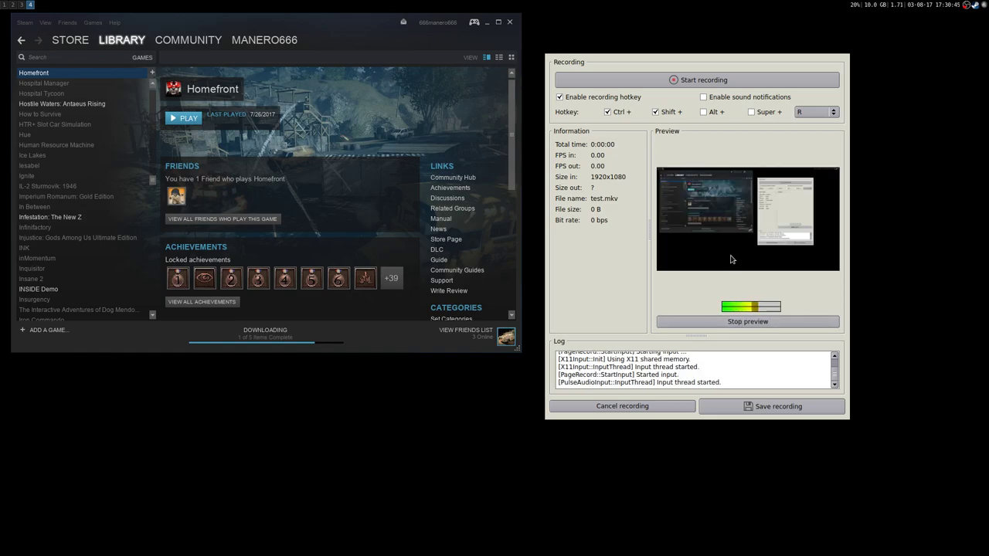
click(748, 321)
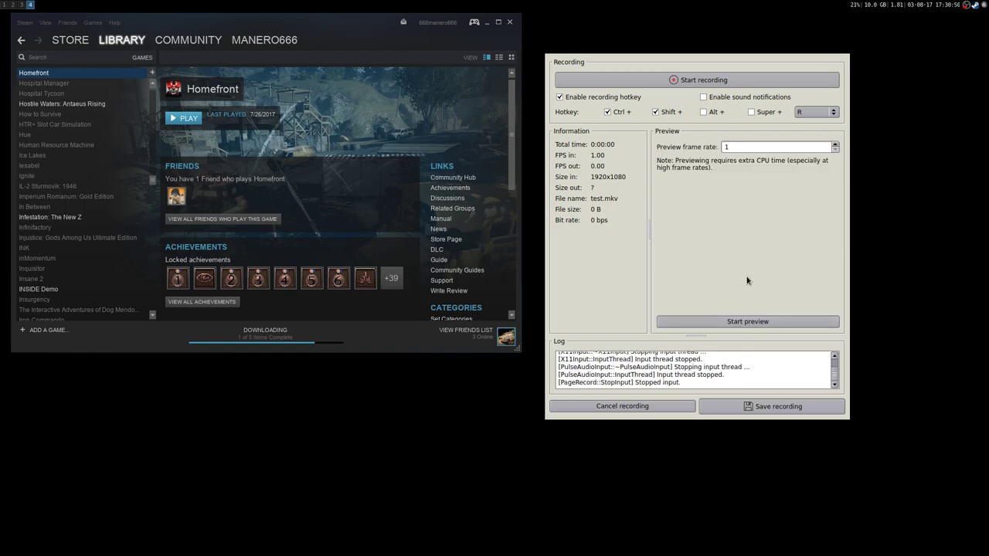
scroll(734, 147, up, 1)
Step: Enlarge the log area below the preview and start recording
drag(697, 337, 696, 273)
click(663, 357)
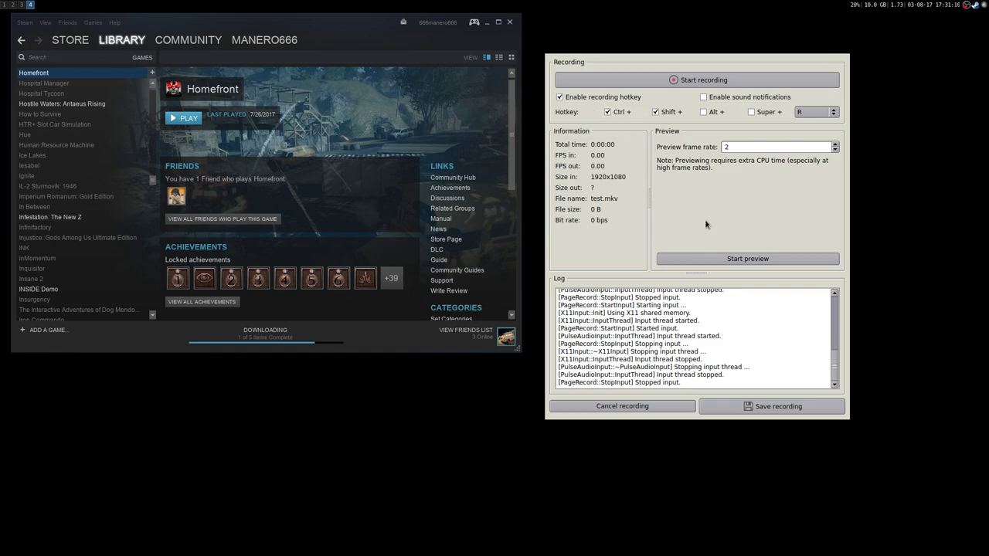
key(ctrl+shift+r)
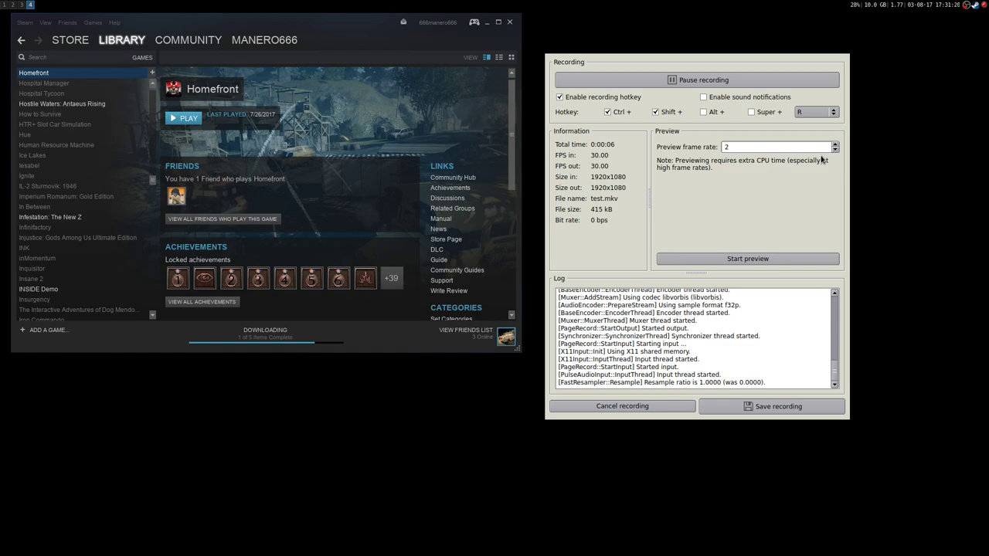
Step: Hide and restore the recorder window several times from the system tray while the recording runs
click(984, 6)
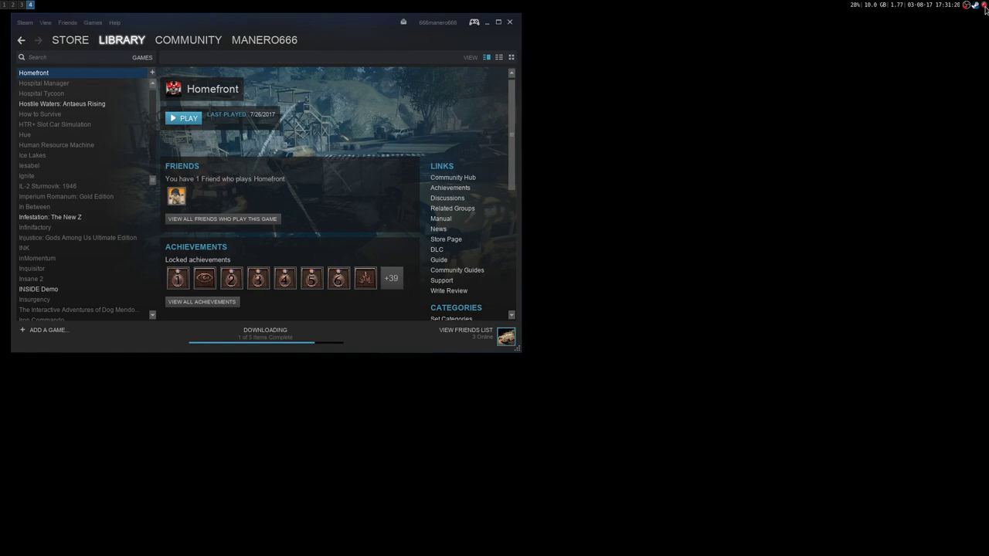
click(985, 6)
click(985, 6)
click(984, 6)
click(984, 6)
click(984, 6)
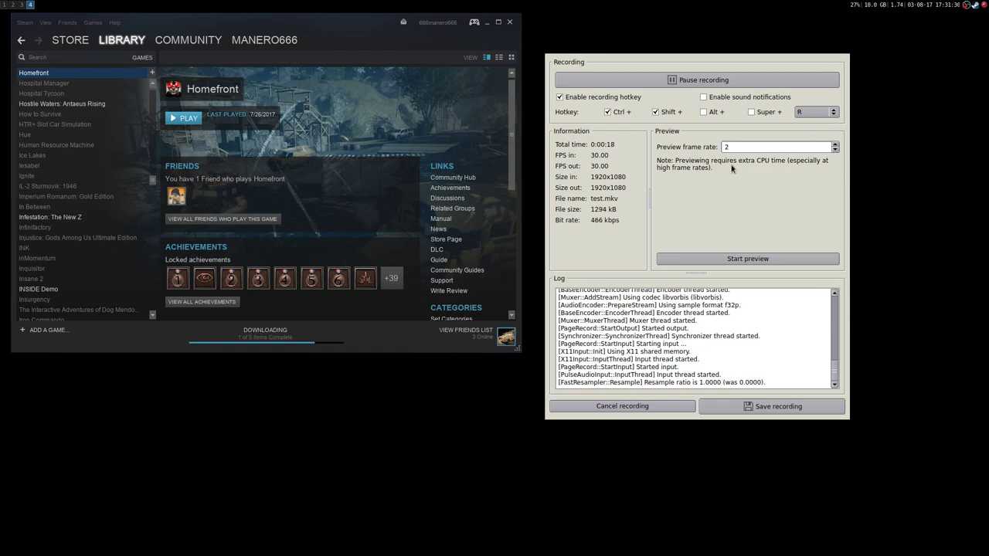
click(986, 7)
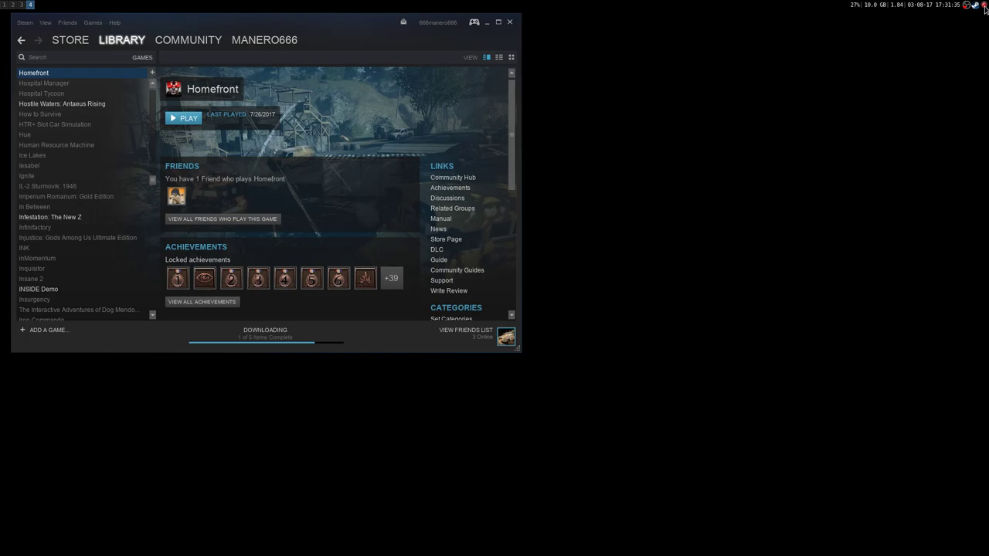
click(986, 7)
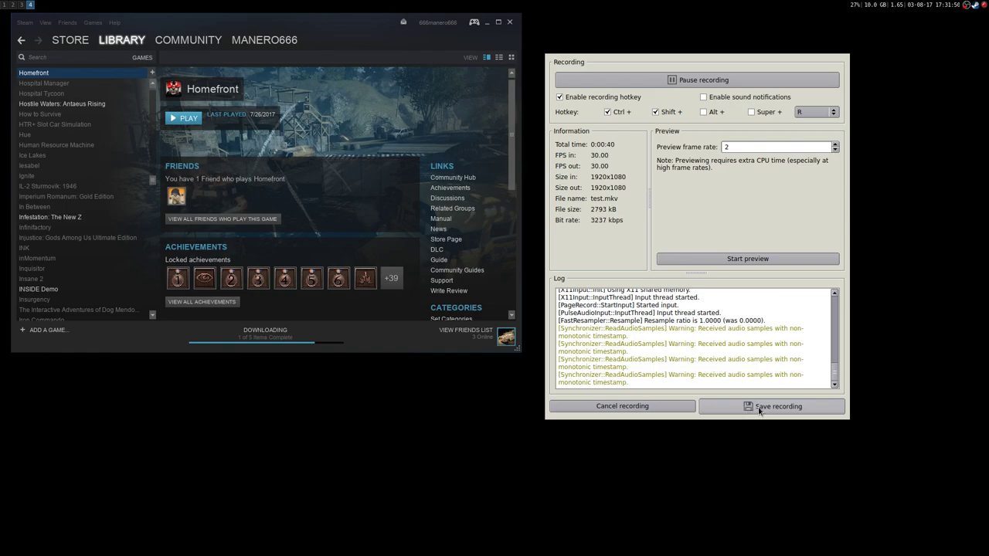
Step: Pause the recording, try quitting the recorder from the system tray, and decline the quit confirmation
click(687, 80)
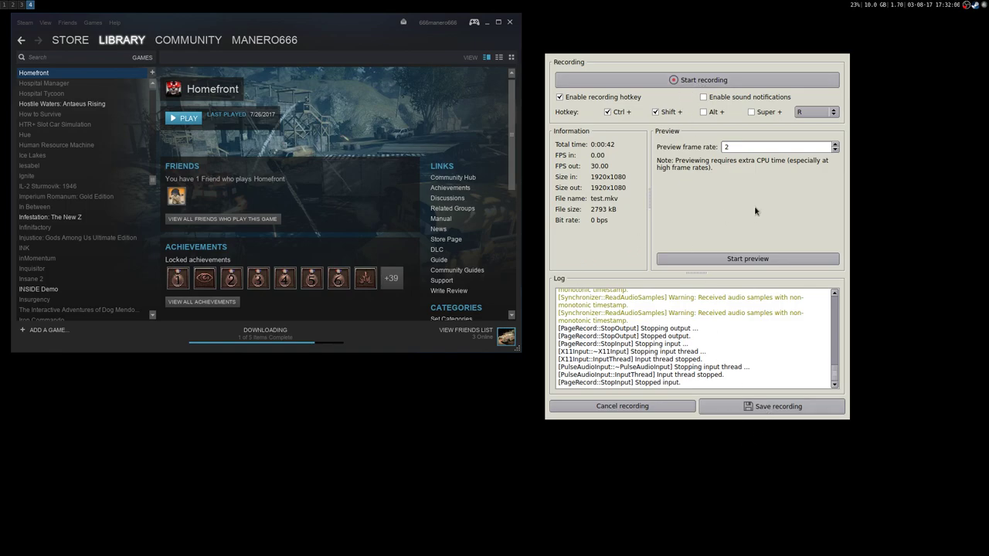
right_click(986, 7)
click(969, 67)
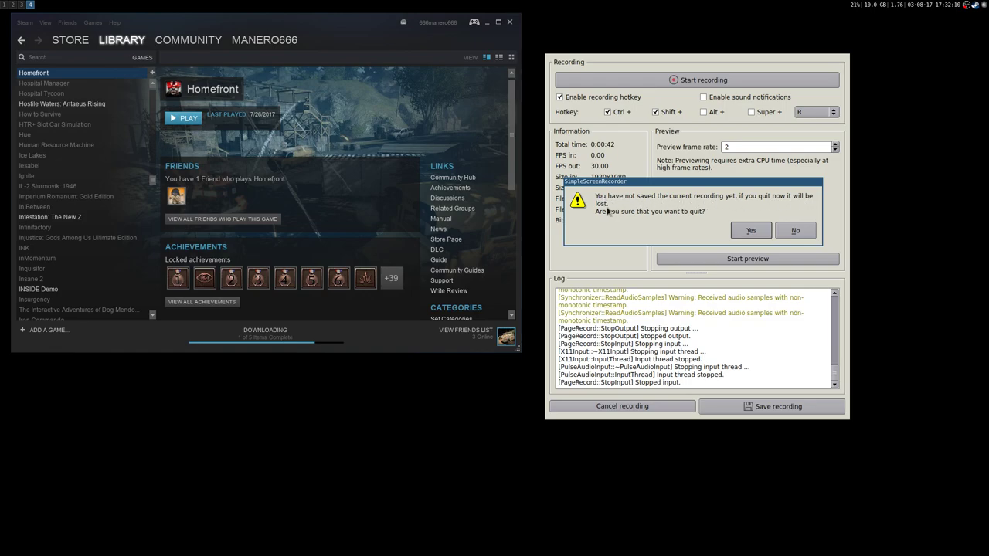
click(790, 233)
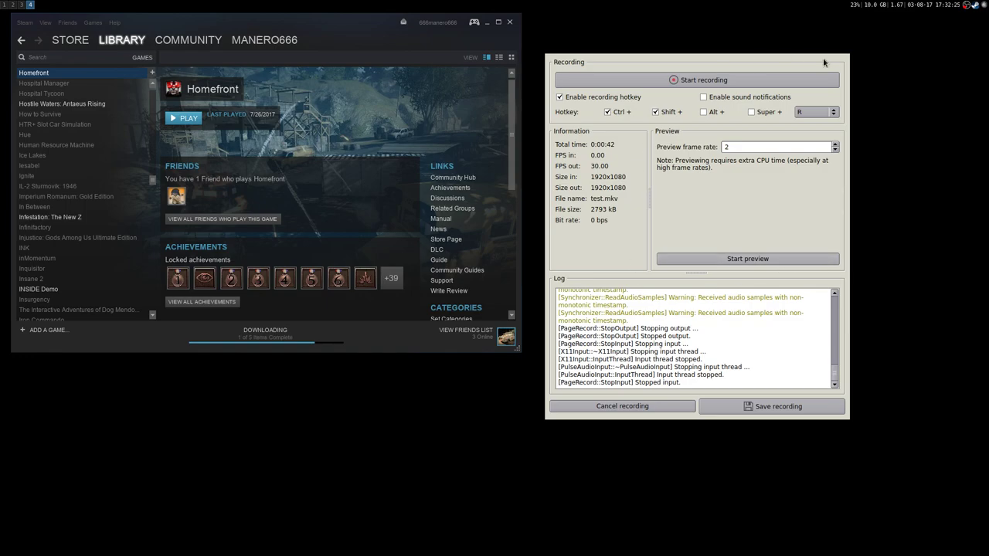
Step: Hide the recorder window and restart the recording from the system tray
click(985, 6)
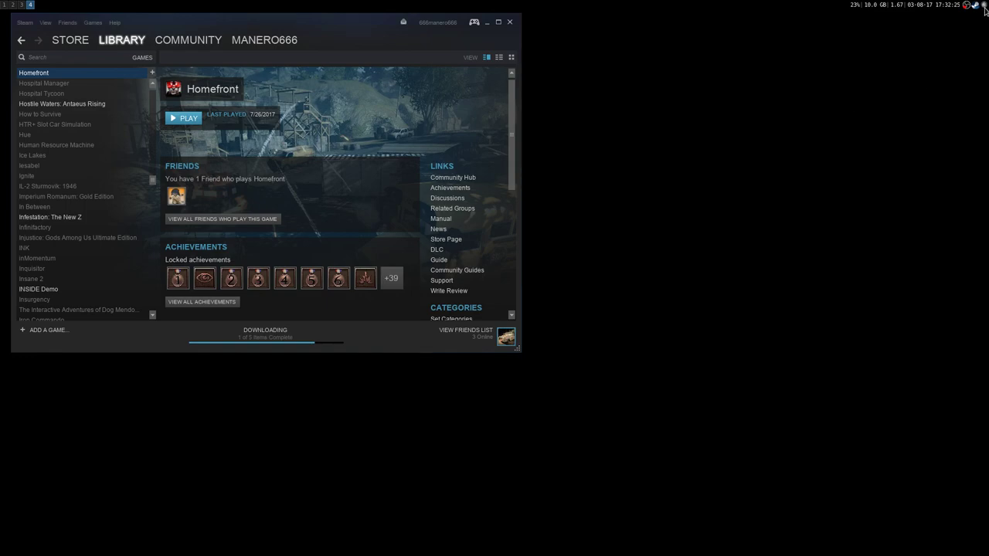
right_click(985, 7)
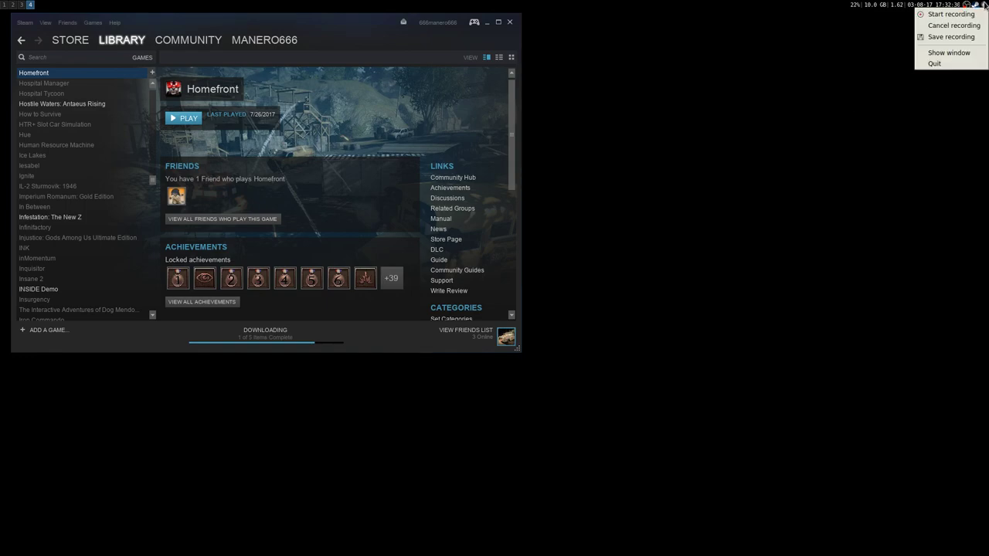
click(977, 14)
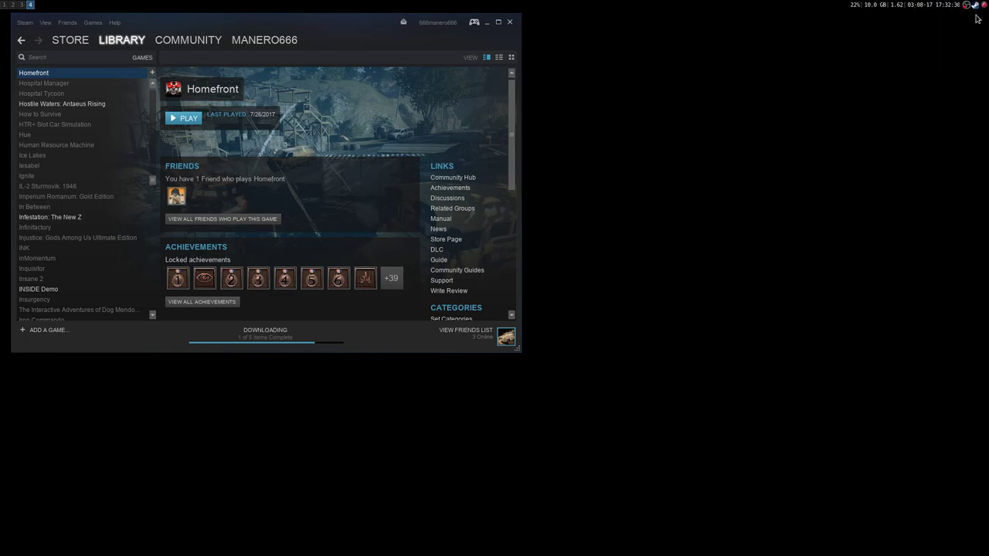
Step: Cancel the running recording from the system tray
right_click(985, 7)
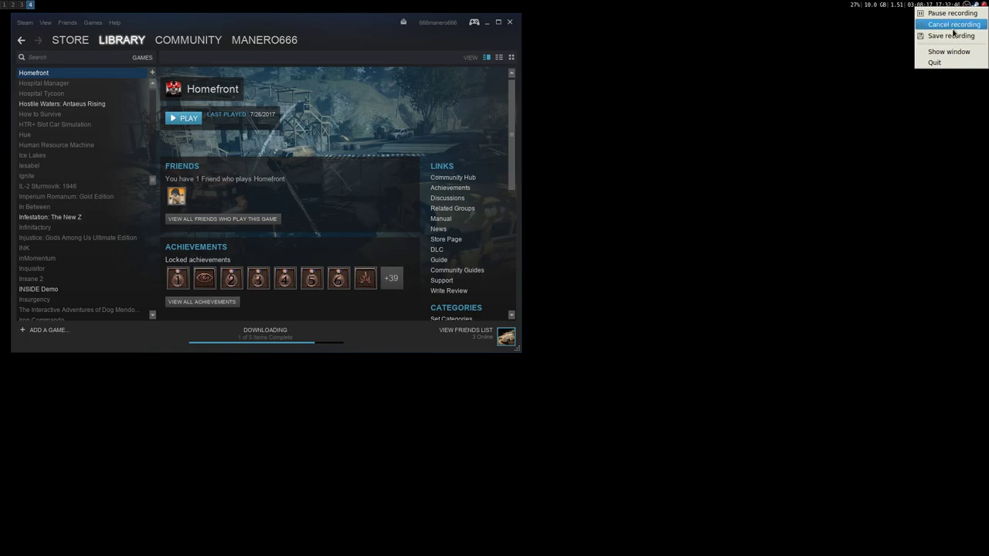
click(955, 25)
click(189, 171)
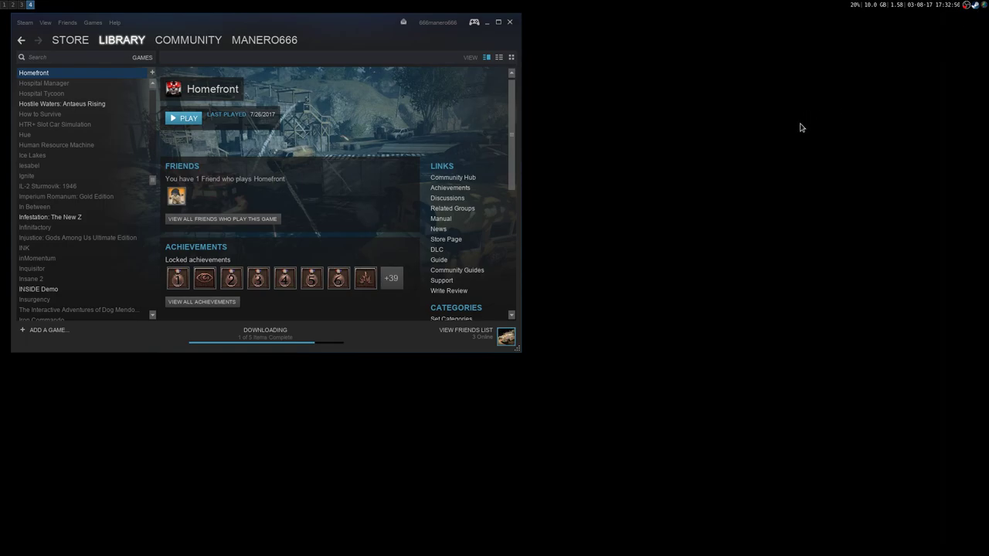
Step: Examine which recording commands the system tray offers when no recording is in progress
right_click(986, 6)
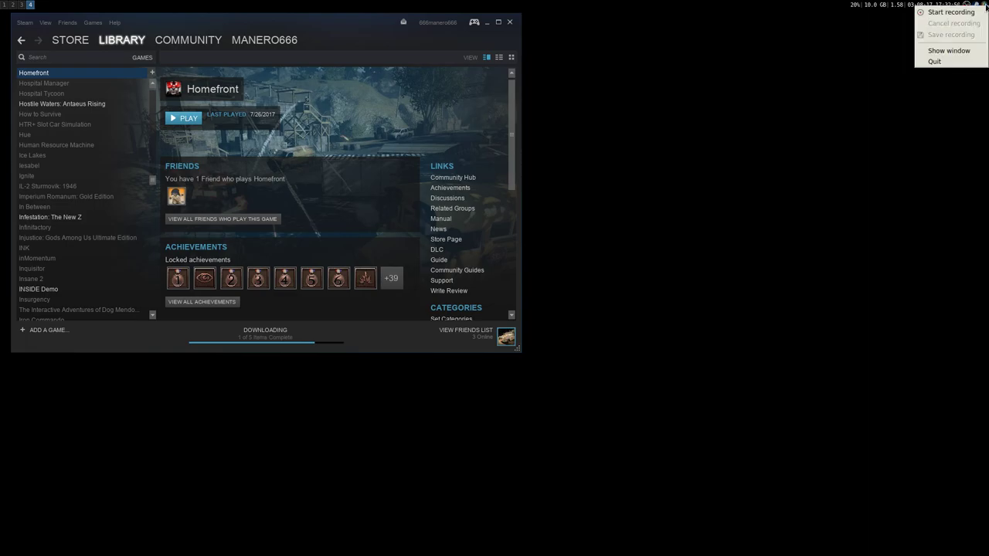
click(824, 87)
right_click(984, 7)
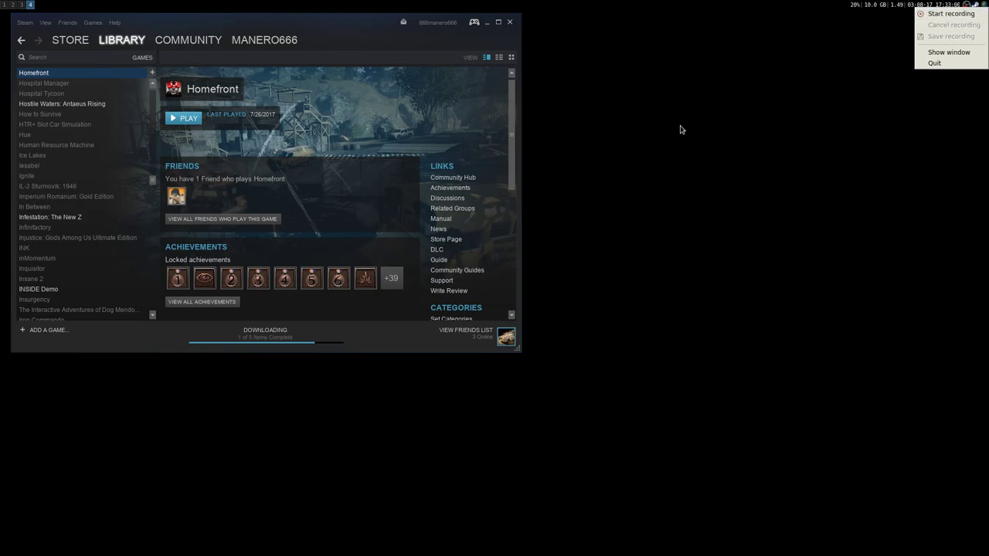
click(844, 136)
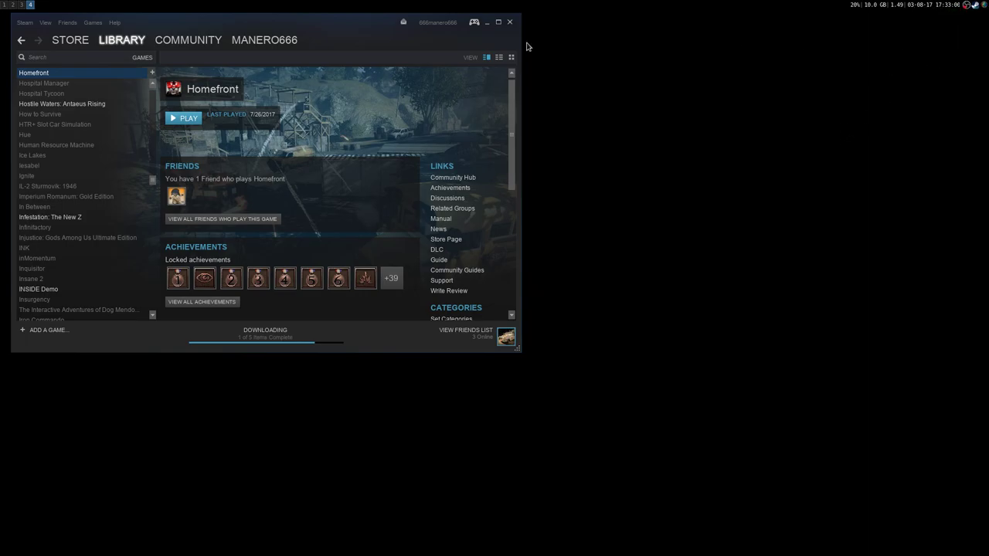
Step: Close the Steam window and open the home directory's Videos folder in the terminal file manager
click(510, 22)
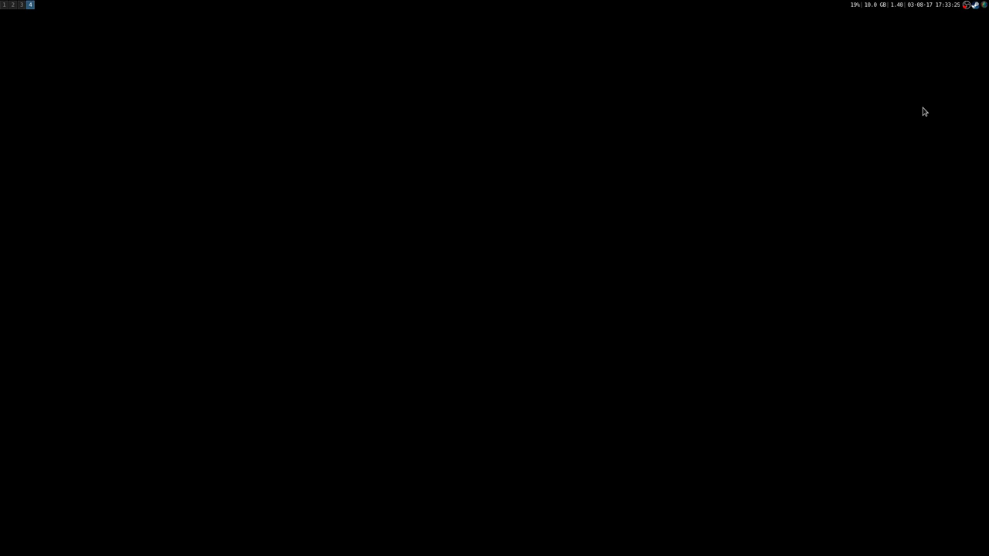
key(super+Return)
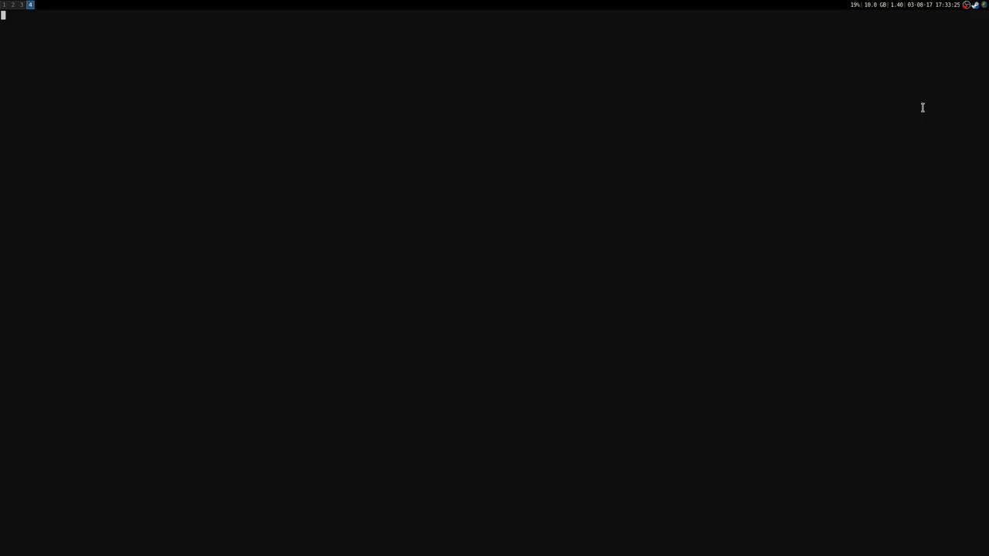
key(Down)
key(Down)
key(Down)
key(Down)
key(Down)
key(Down)
key(Down)
key(Down)
key(Down)
key(Down)
key(Down)
key(Down)
key(Down)
key(Down)
key(Down)
key(Down)
key(Down)
key(Down)
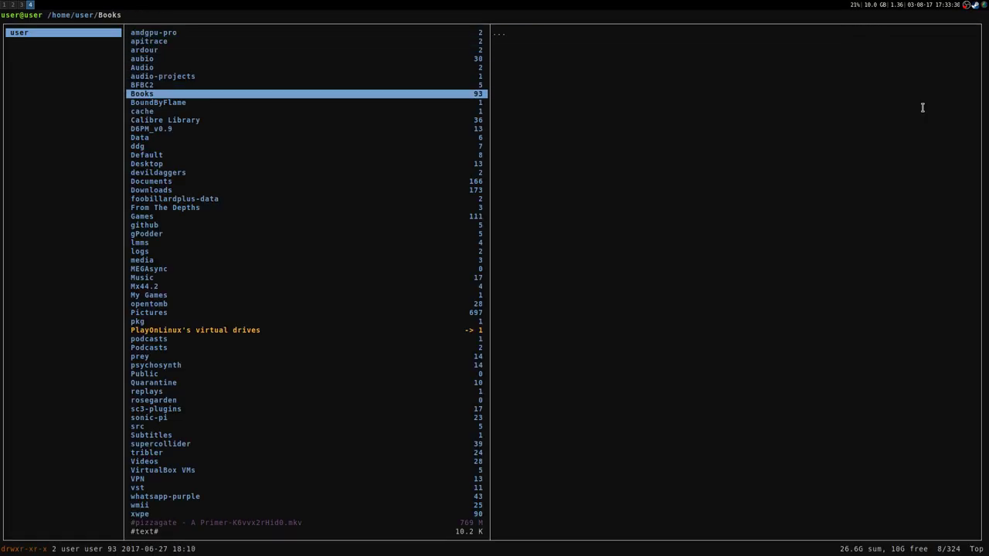
key(Down)
key(Down)
key(Down)
key(Down)
key(Down)
key(Down)
key(Down)
key(Down)
key(Down)
key(Down)
key(Down)
key(Down)
key(Down)
key(Down)
key(Down)
key(Down)
key(Down)
key(Down)
key(Down)
key(Down)
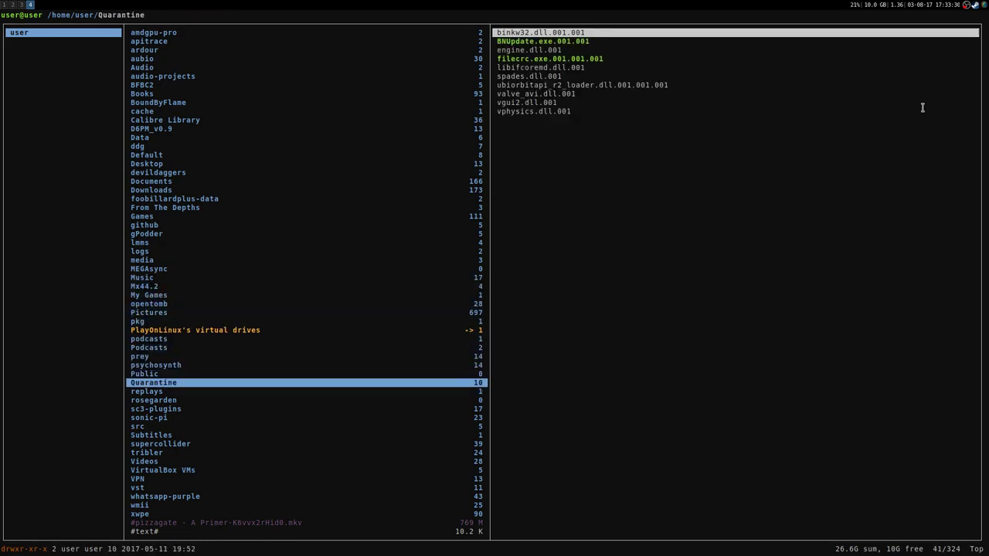
key(Down)
key(Down)
key(Down)
key(Down)
key(Down)
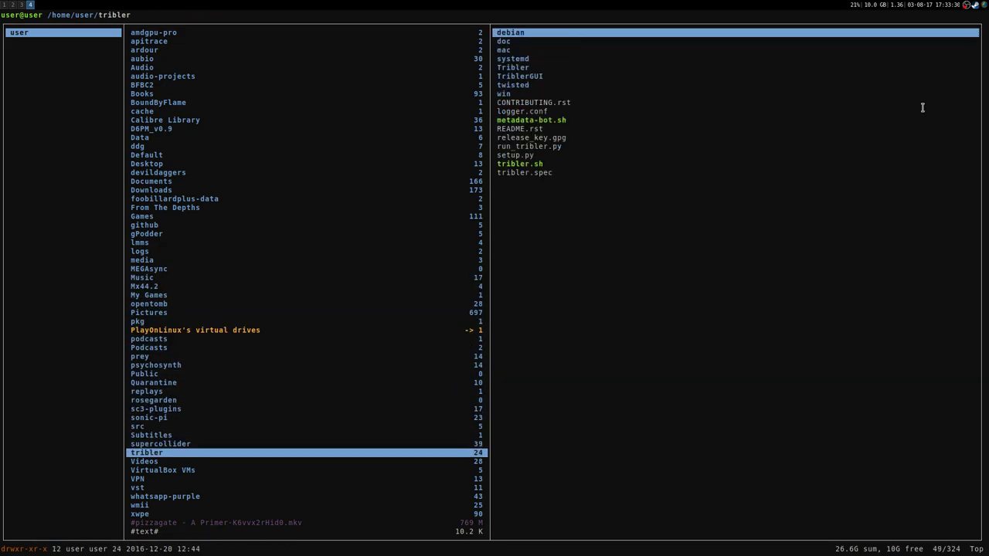
key(Right)
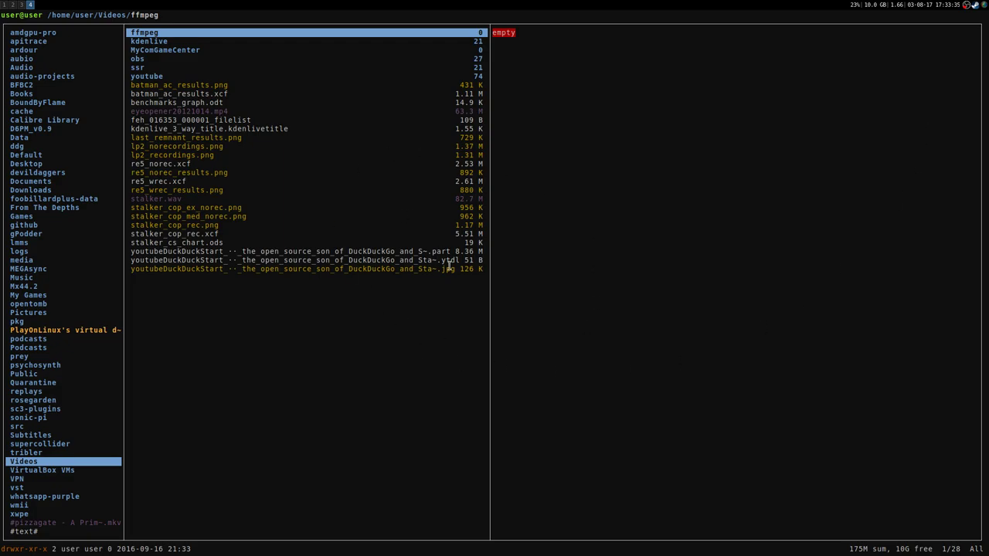
Step: Open the ssr folder inside Videos to list the saved recordings
key(Down)
key(Down)
key(Down)
key(Down)
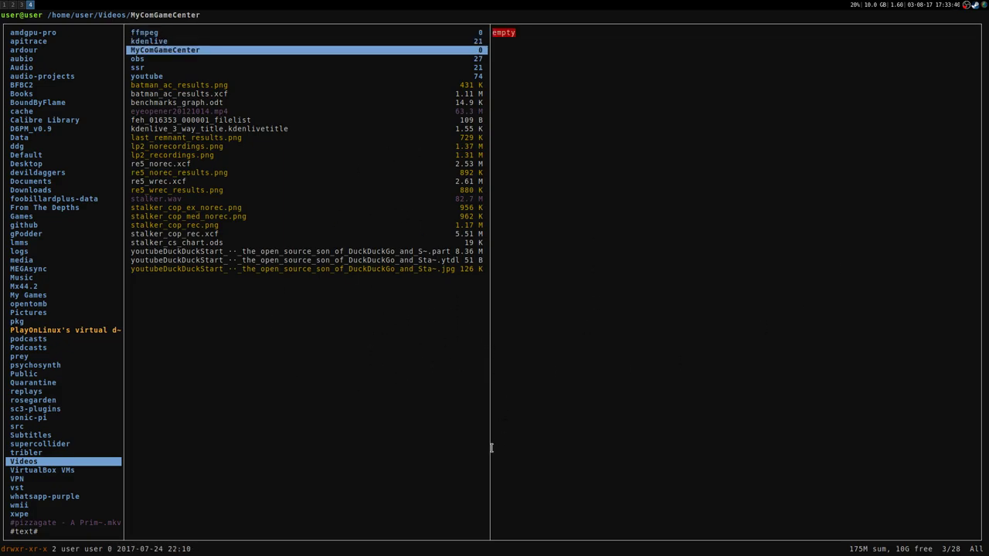
key(Right)
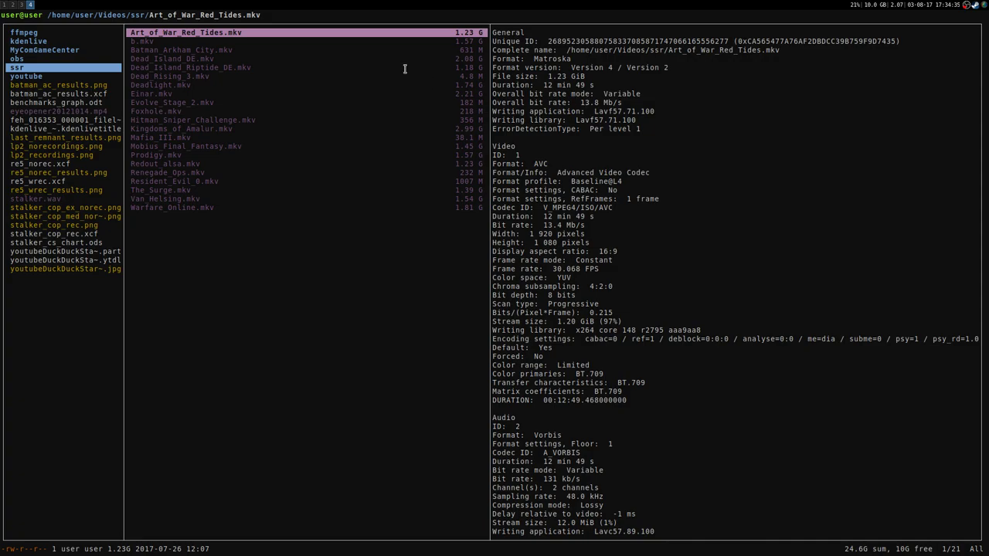
Step: Examine the media details of the recordings from b.mkv through Dead_Island_Riptide_DE.mkv
key(j)
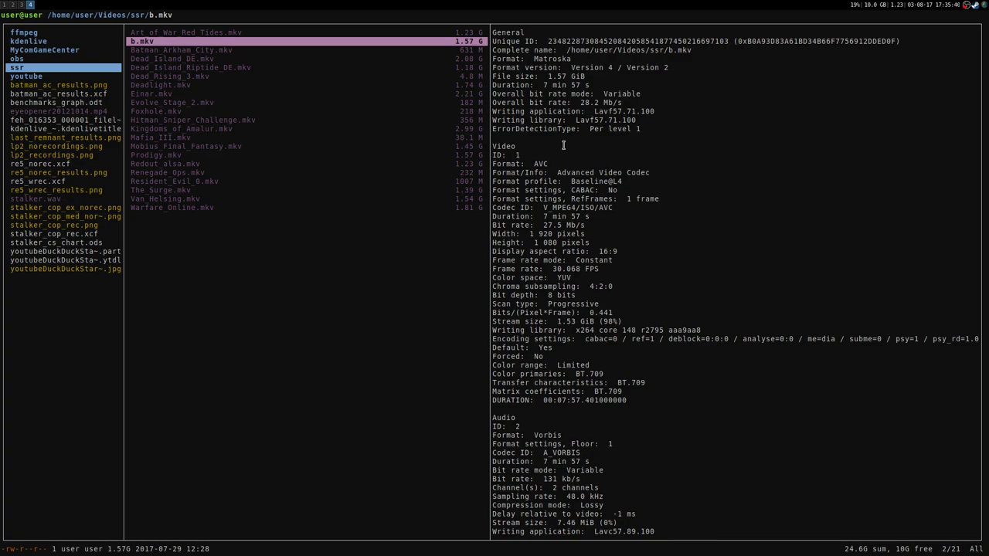
key(Down)
key(Down)
key(Down)
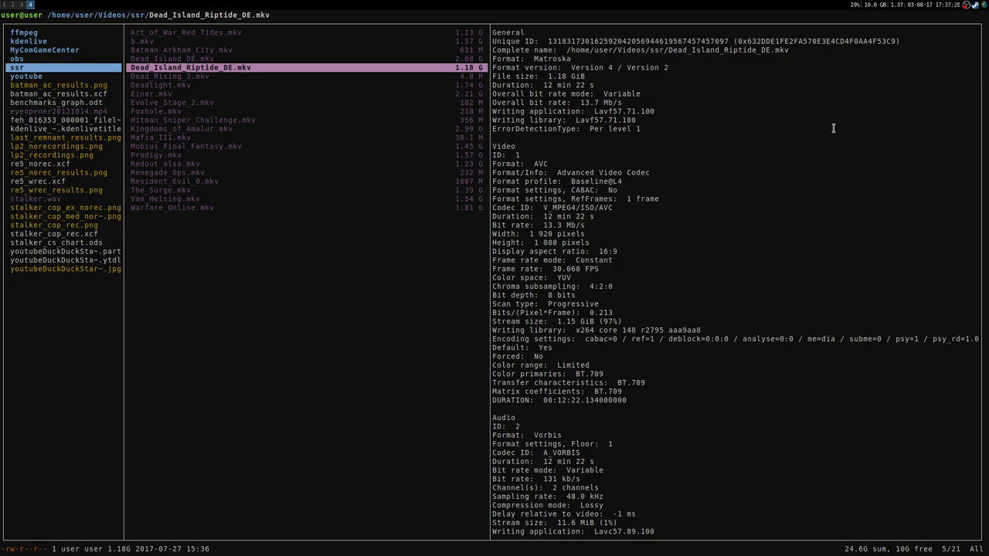
Step: Open the recording options of OBS from the system tray
right_click(966, 8)
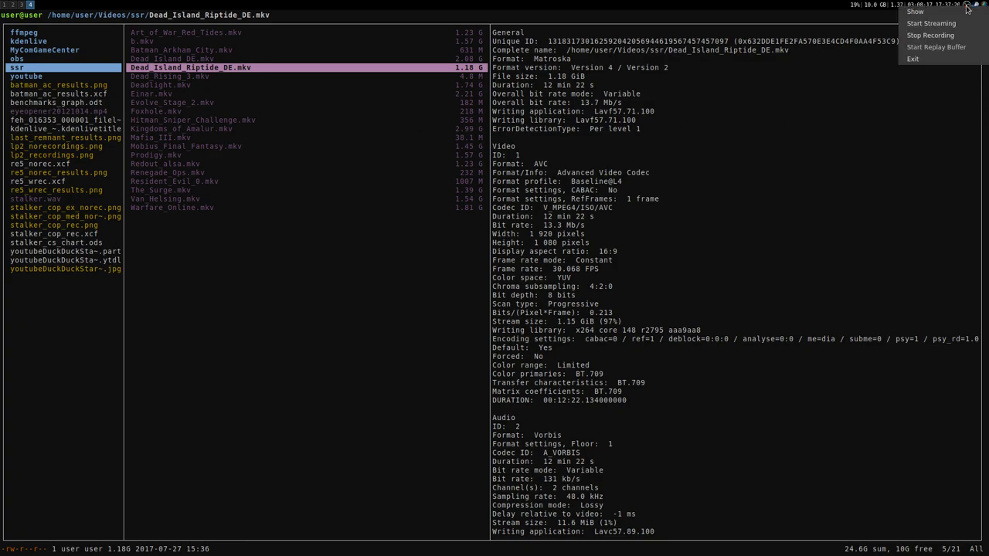